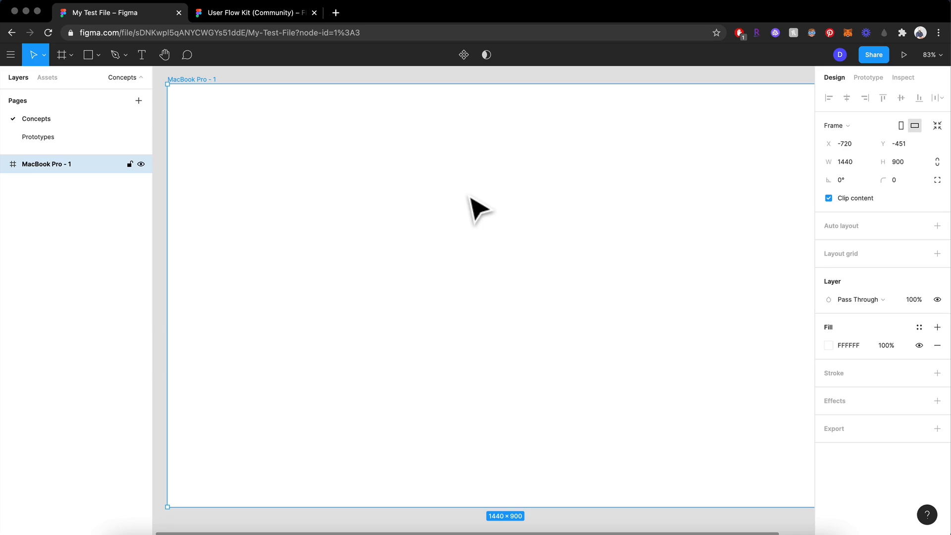
- Draw a gray square about 315 × 315 in the middle of the MacBook Pro - 1 frame
key("r")
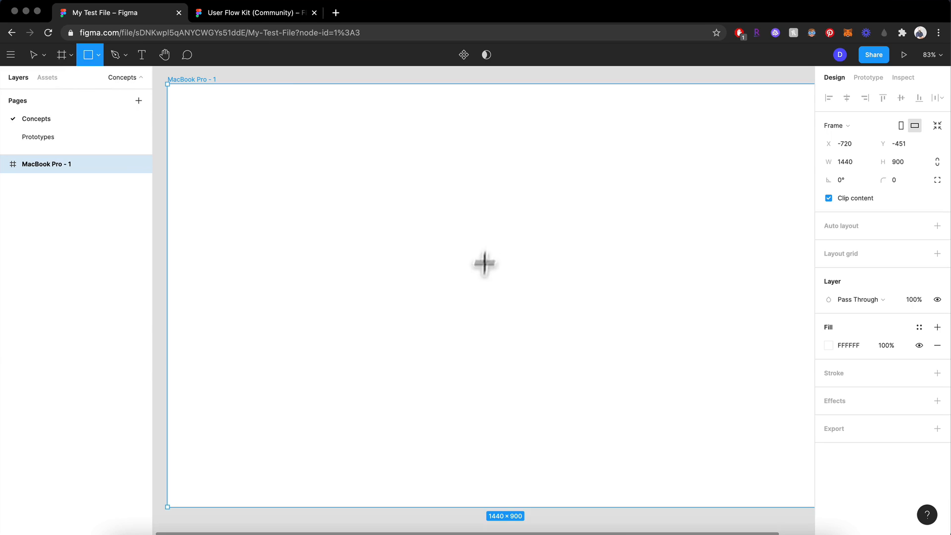
left_click_drag(466, 202, 614, 332)
scroll(616, 340, "up", 5)
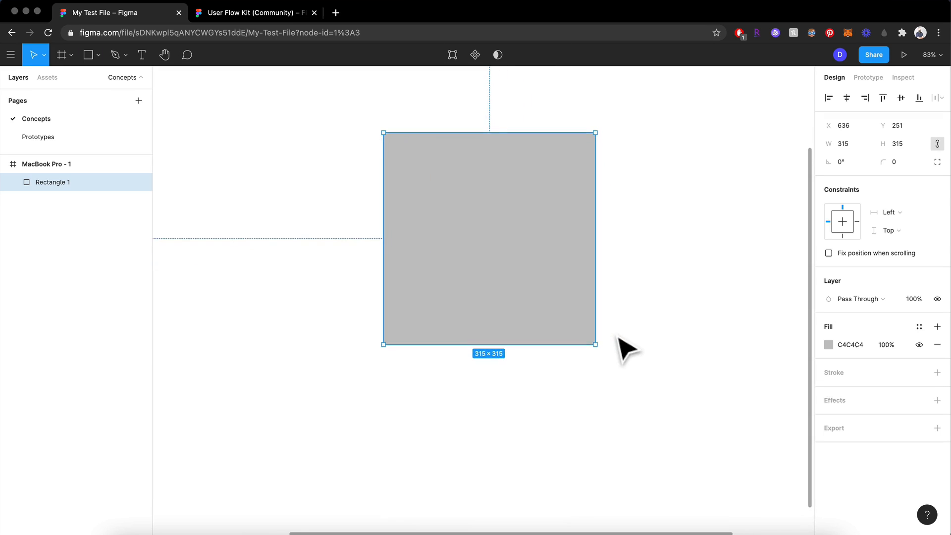
scroll(618, 338, "up", 1)
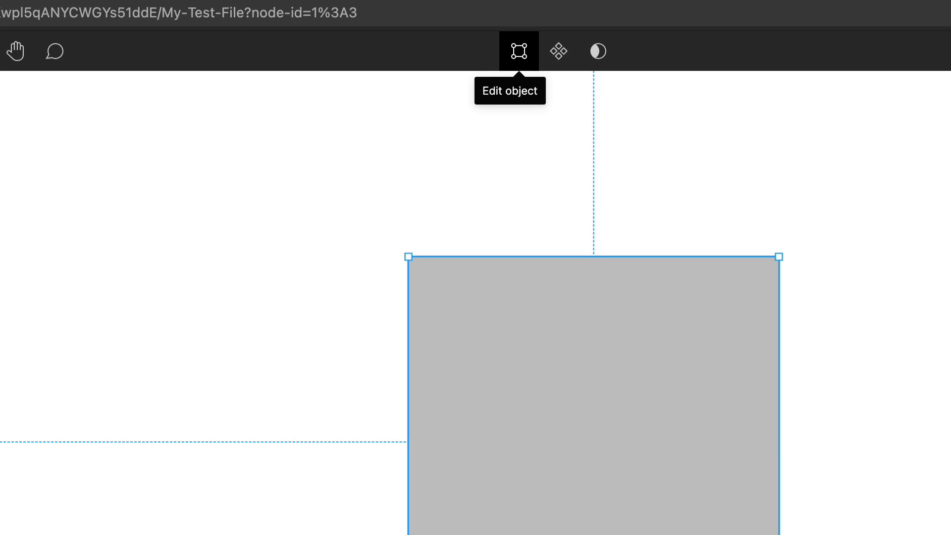
- Edit the square's vector points, moving its upper-left and lower-right corners inward to make a slanted diamond, and finish editing
left_click(519, 51)
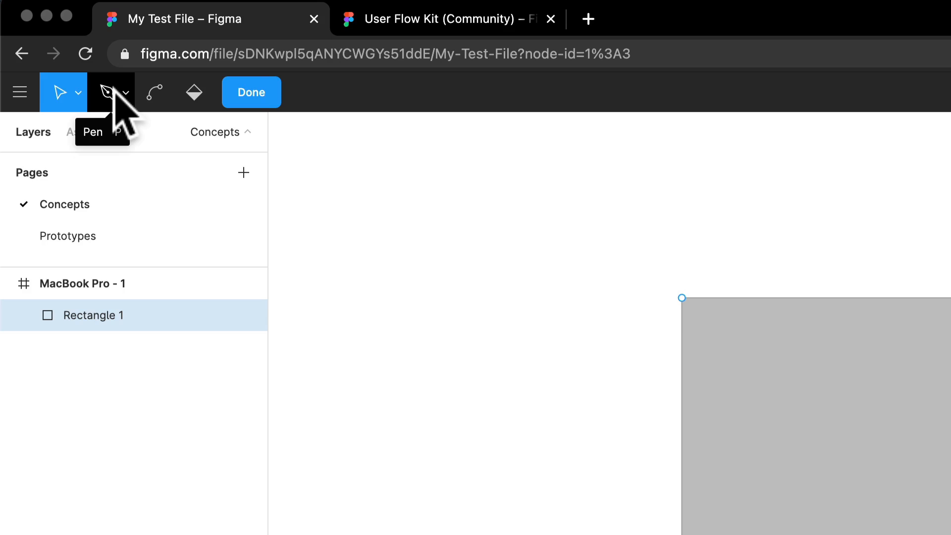
left_click(107, 93)
left_click(126, 93)
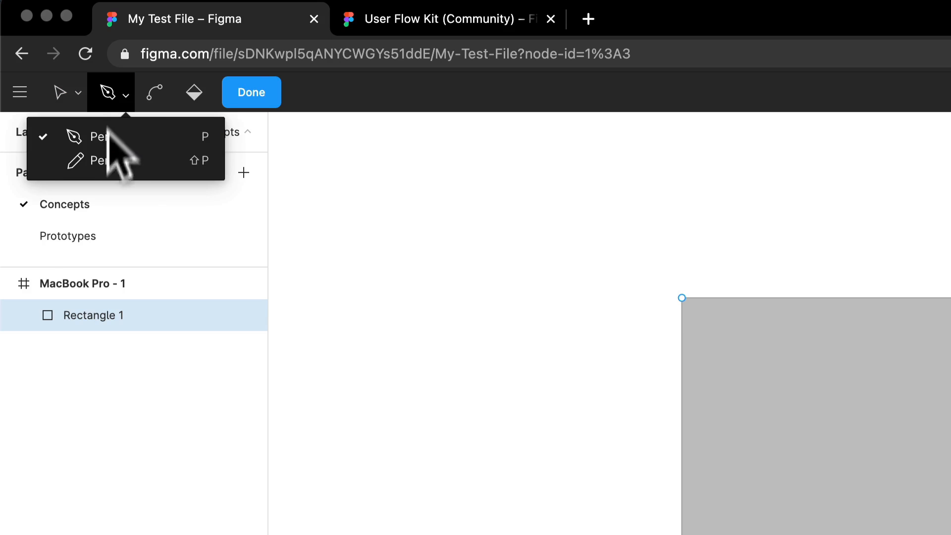
left_click(156, 90)
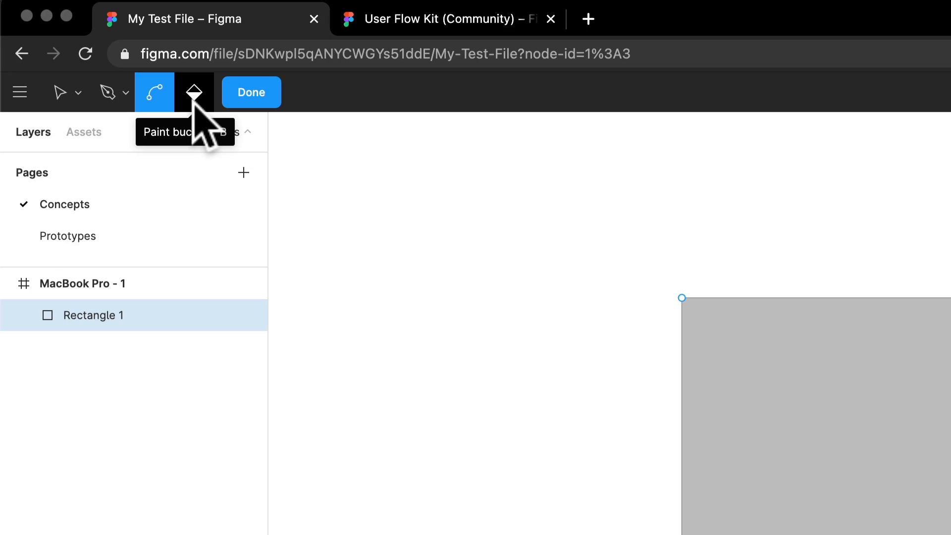
left_click(57, 96)
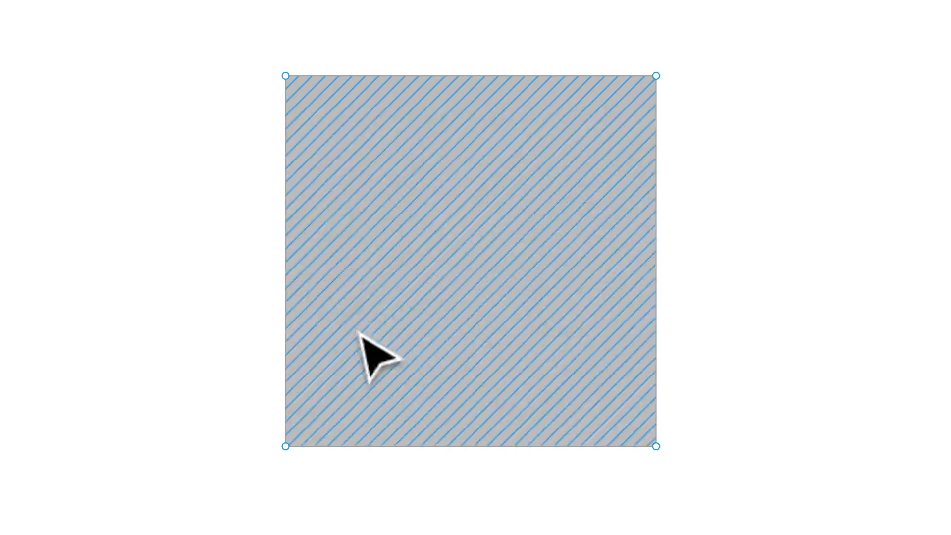
left_click_drag(286, 77, 323, 159)
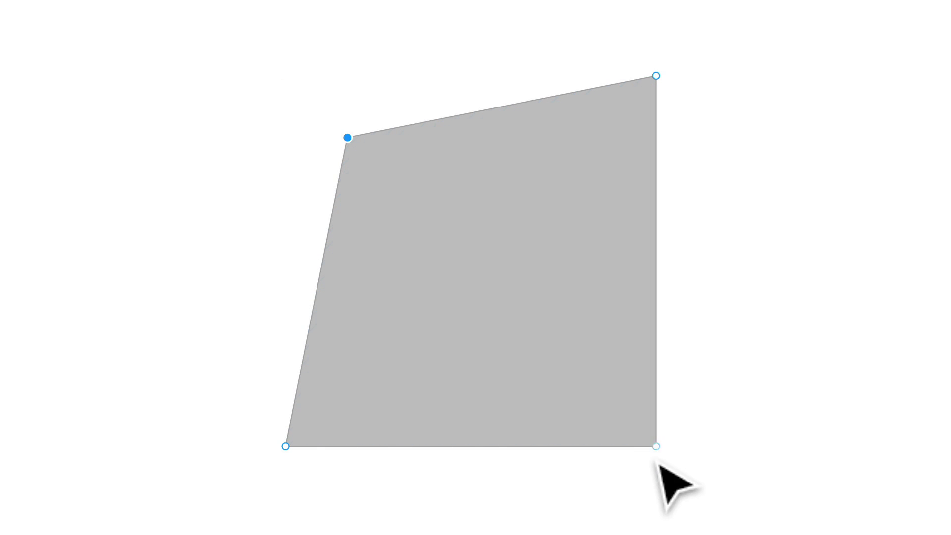
left_click_drag(663, 455, 590, 380)
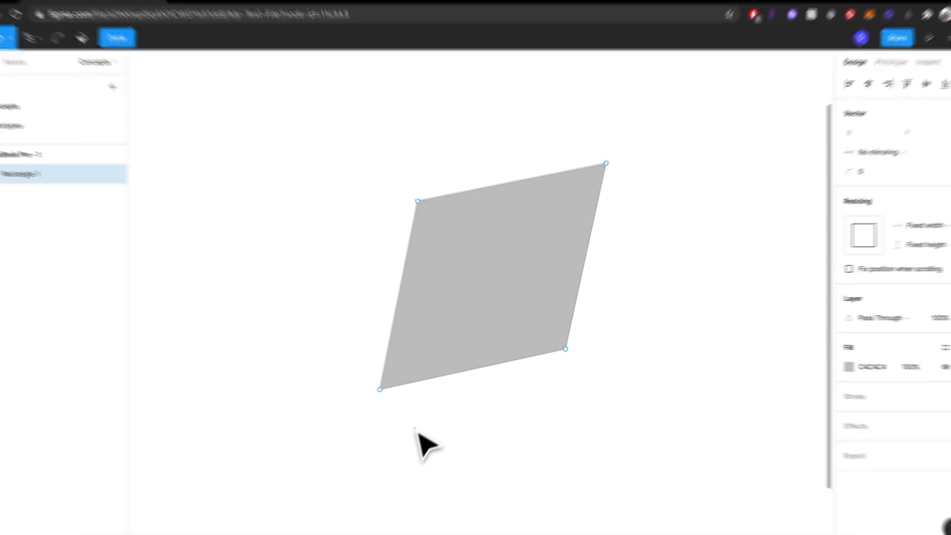
key("Escape")
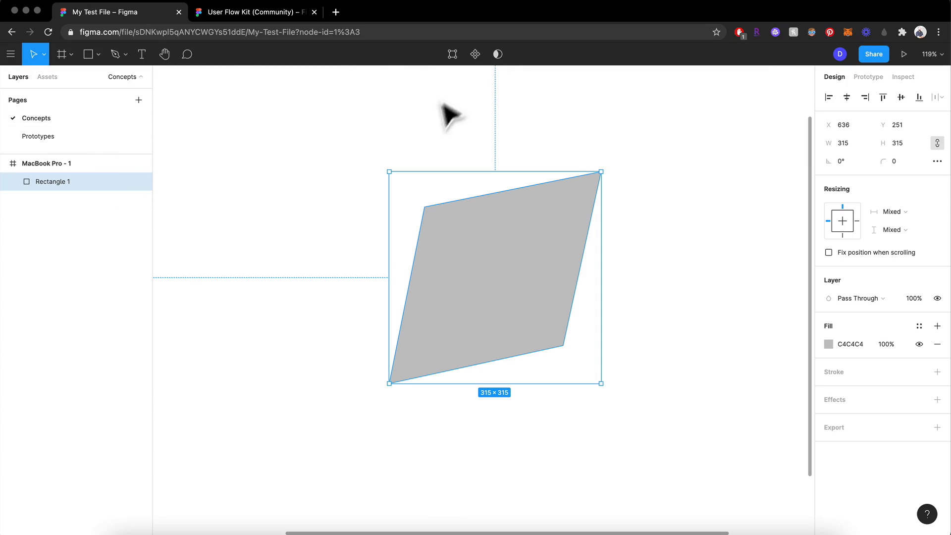
- Reopen the diamond for vector editing and curve its upper-left and lower-right corners with the Bend tool
left_click(453, 54)
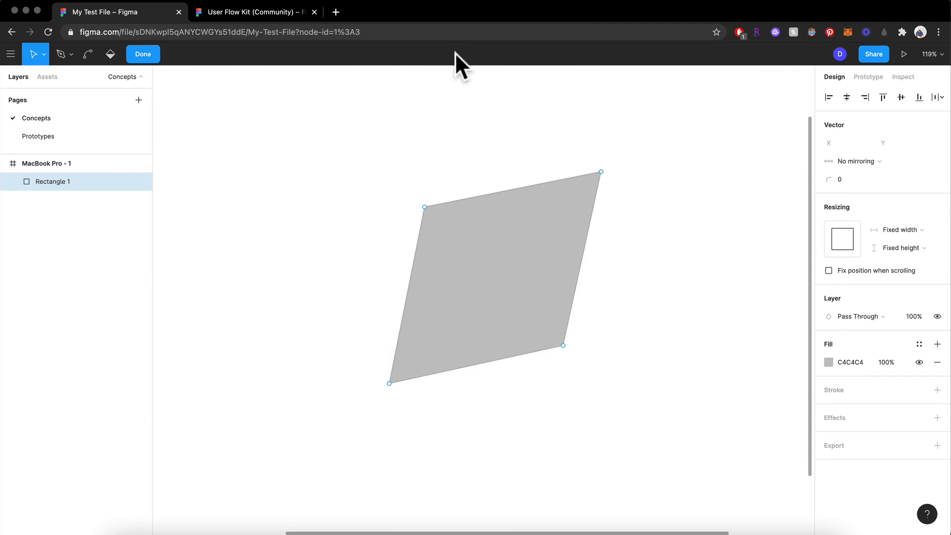
left_click(87, 56)
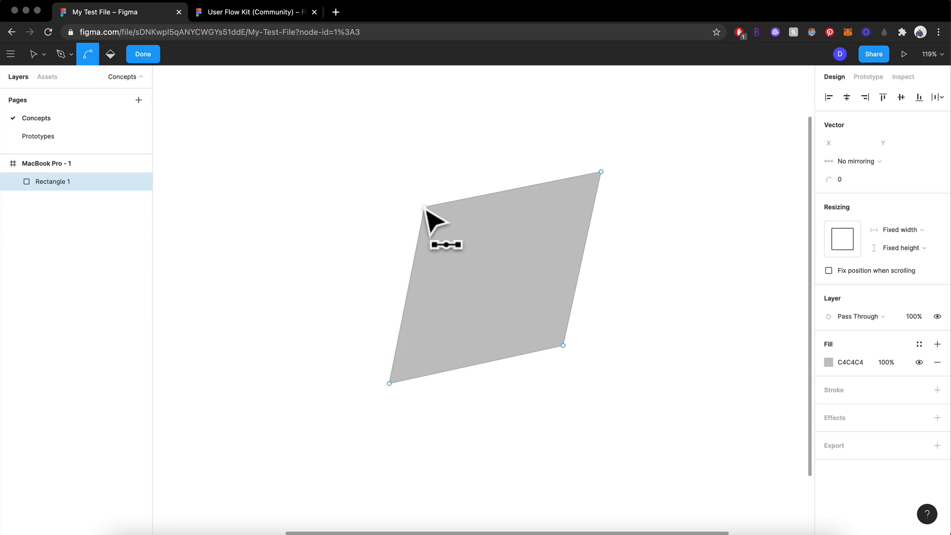
left_click_drag(425, 208, 373, 271)
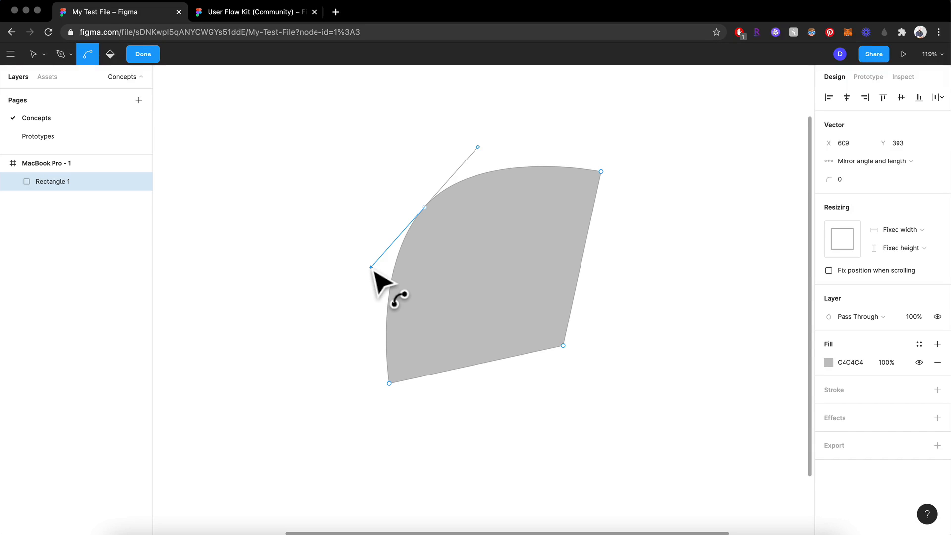
mouse_move(373, 271)
left_mouse_down()
mouse_move(400, 245)
mouse_move(382, 246)
mouse_move(425, 263)
mouse_move(350, 238)
mouse_move(378, 251)
mouse_move(358, 266)
left_mouse_up()
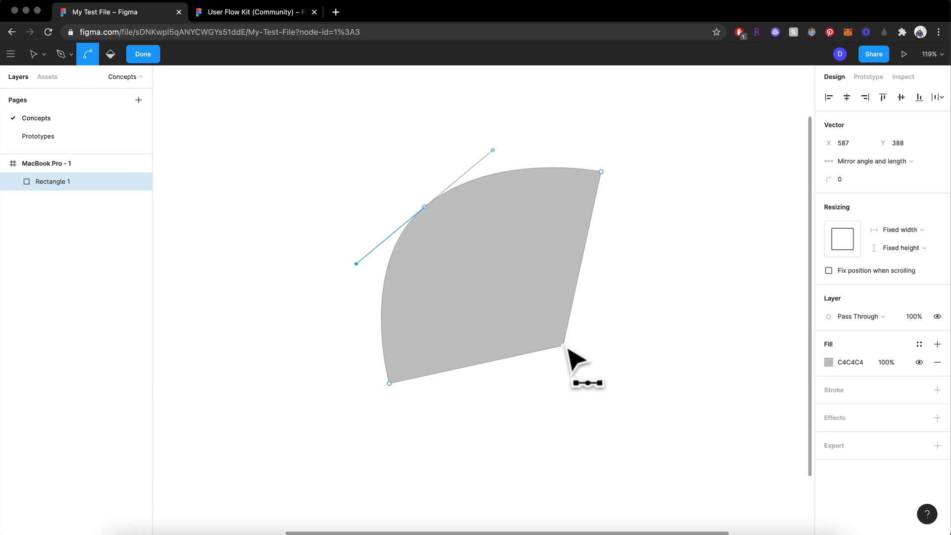
left_click_drag(564, 346, 465, 448)
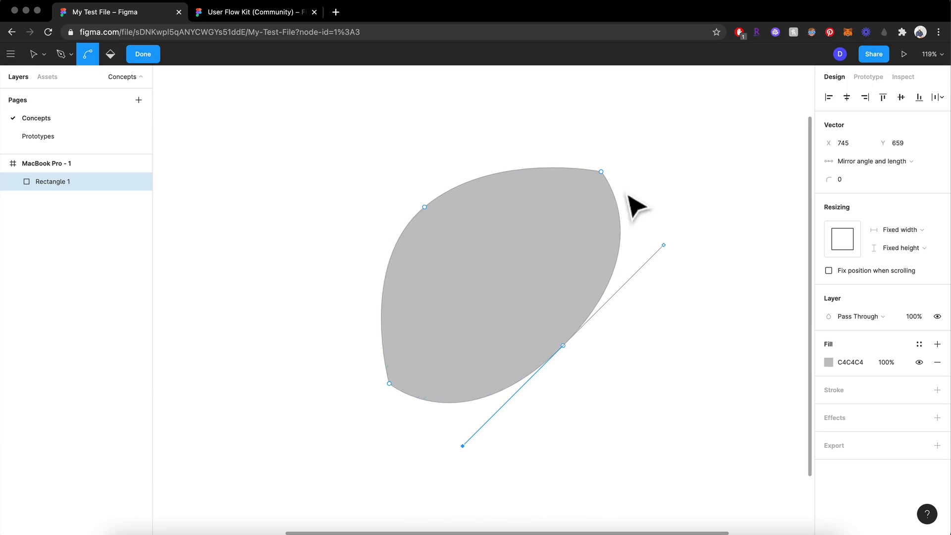
- Bend the upper-right and lower-left points and shorten the lower-right point's handles to form a slanted oval about 373 × 368
left_click_drag(601, 172, 645, 198)
mouse_move(391, 387)
left_mouse_down()
mouse_move(423, 419)
mouse_move(372, 364)
mouse_move(400, 394)
left_mouse_up()
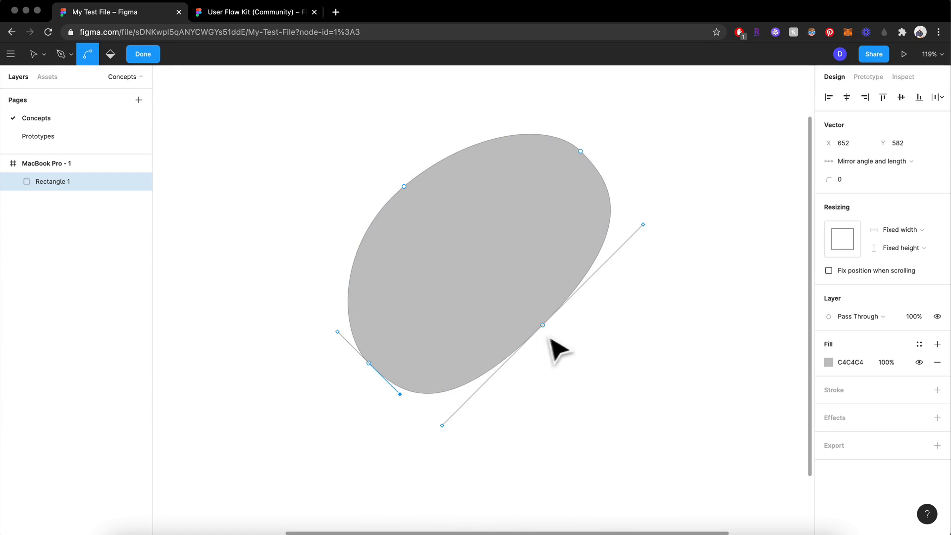
left_click_drag(442, 425, 479, 389)
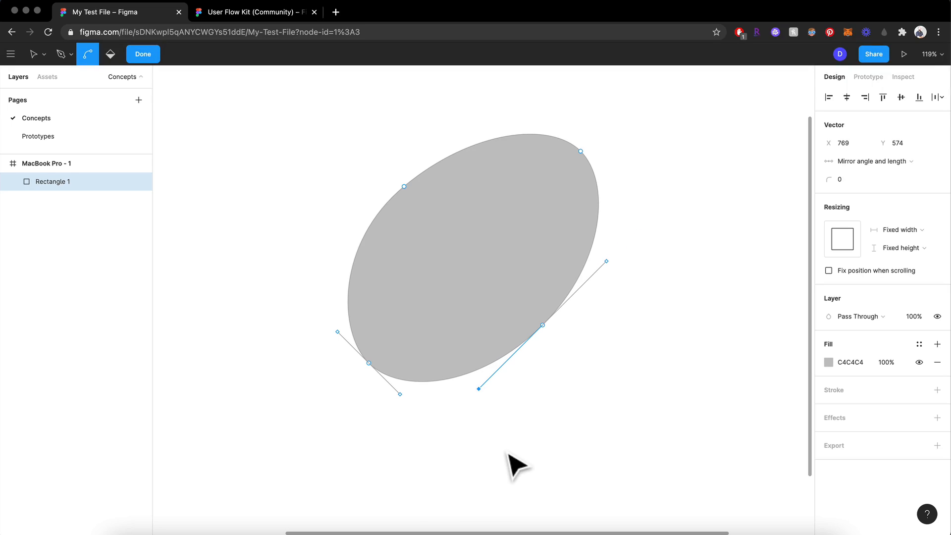
key("Escape")
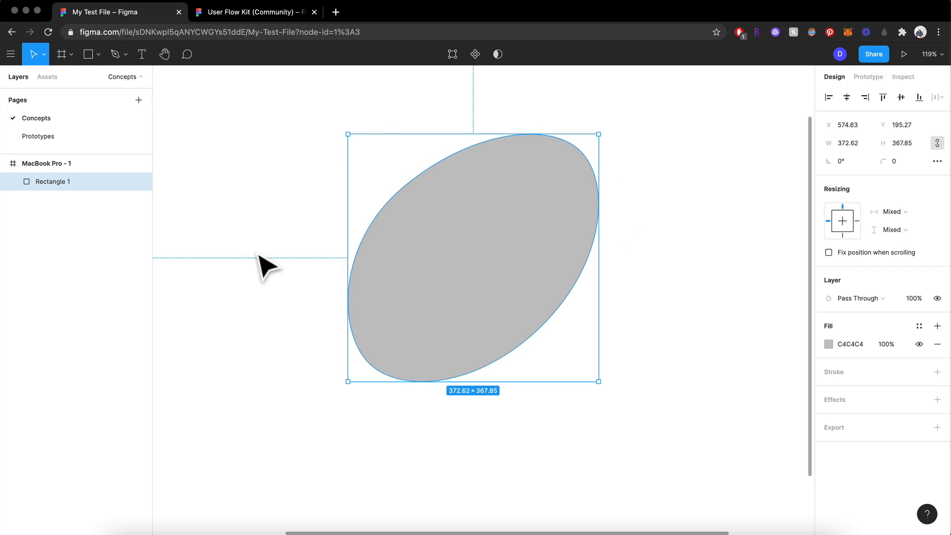
left_click(394, 109)
left_click(478, 227)
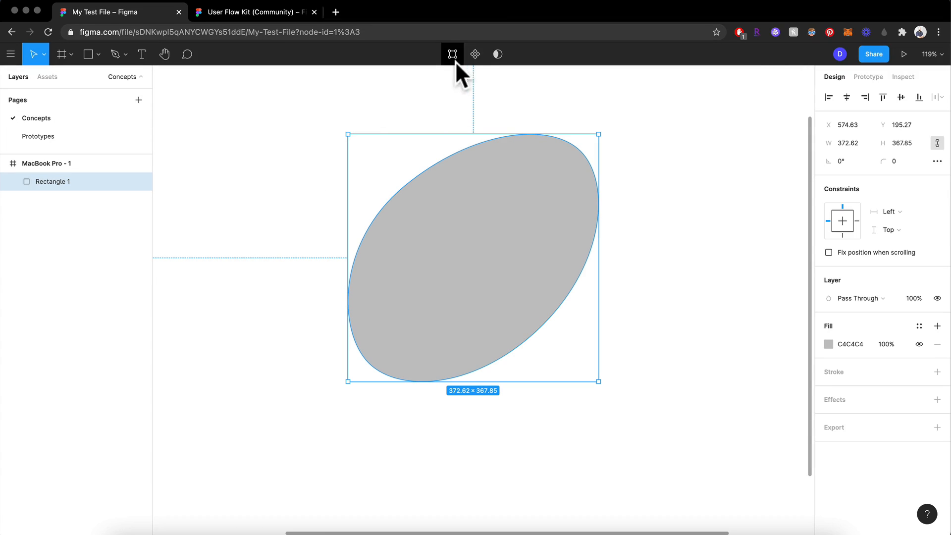
double_click(439, 287)
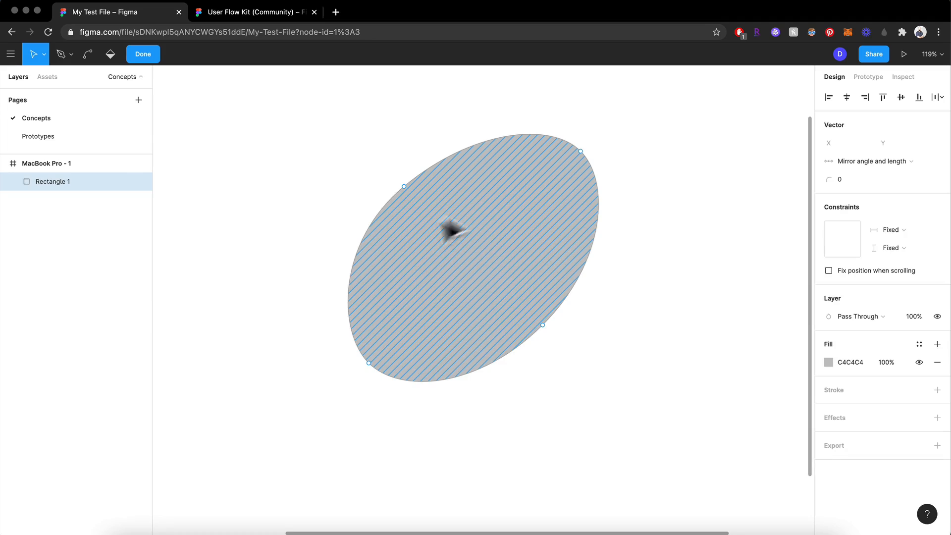
left_click(147, 55)
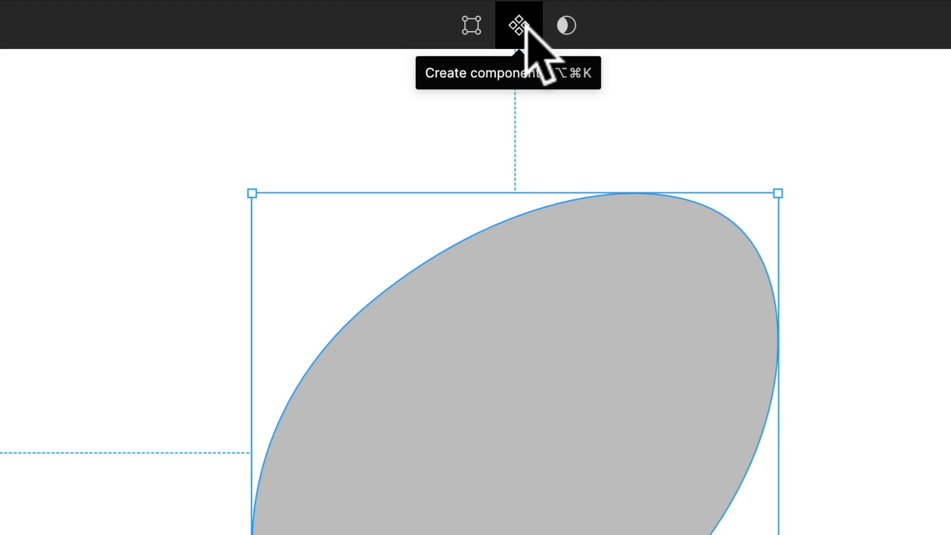
- Turn the oval into a component near the frame's left side and place a pasted copy of it to its right
left_click(526, 27)
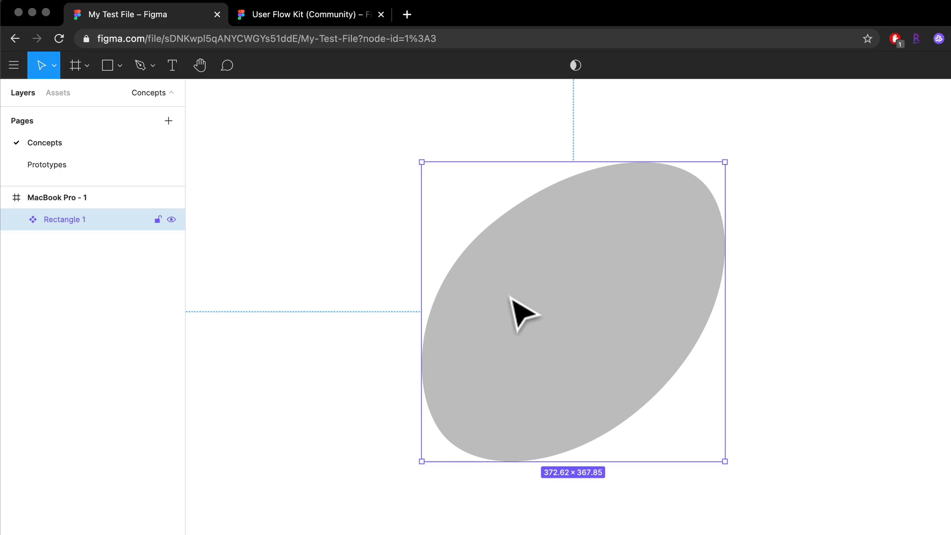
left_click_drag(511, 296, 301, 285)
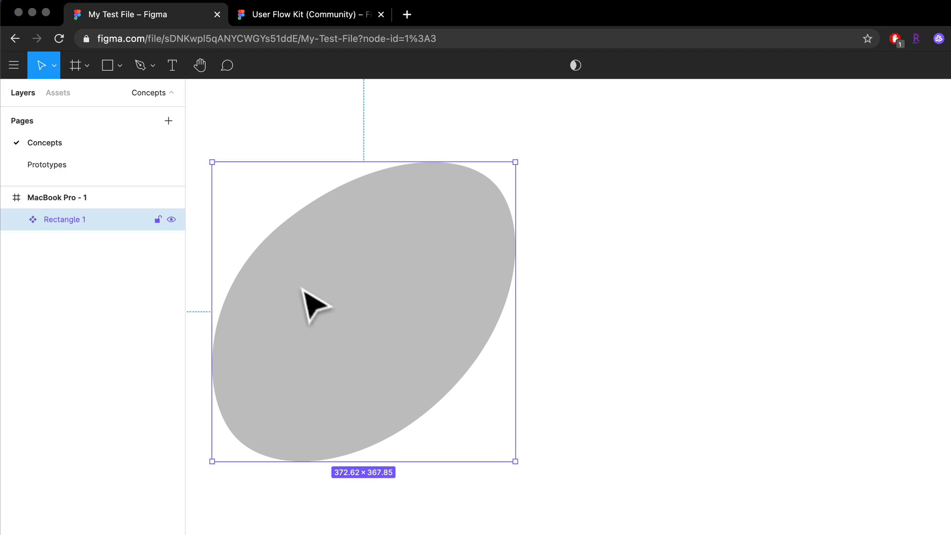
key("super+c")
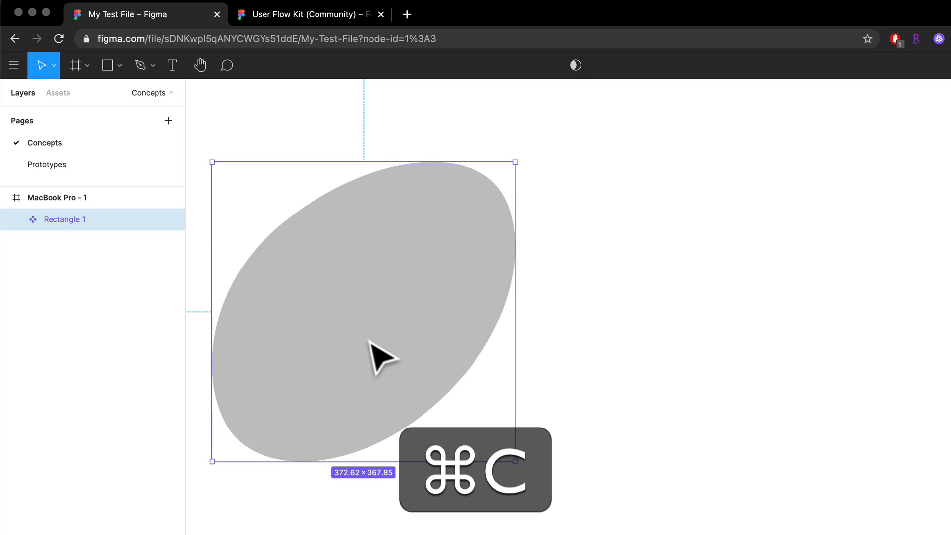
key("super+v")
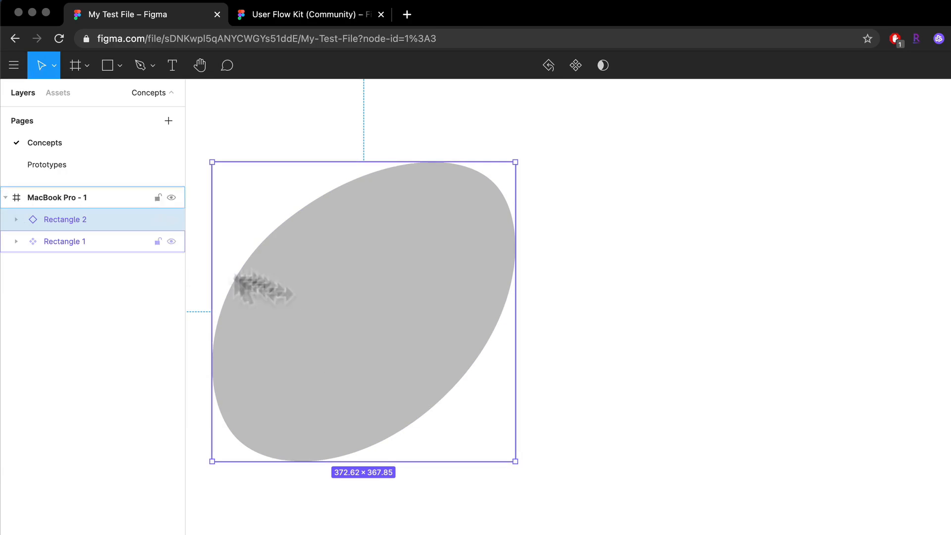
left_click_drag(366, 342, 803, 341)
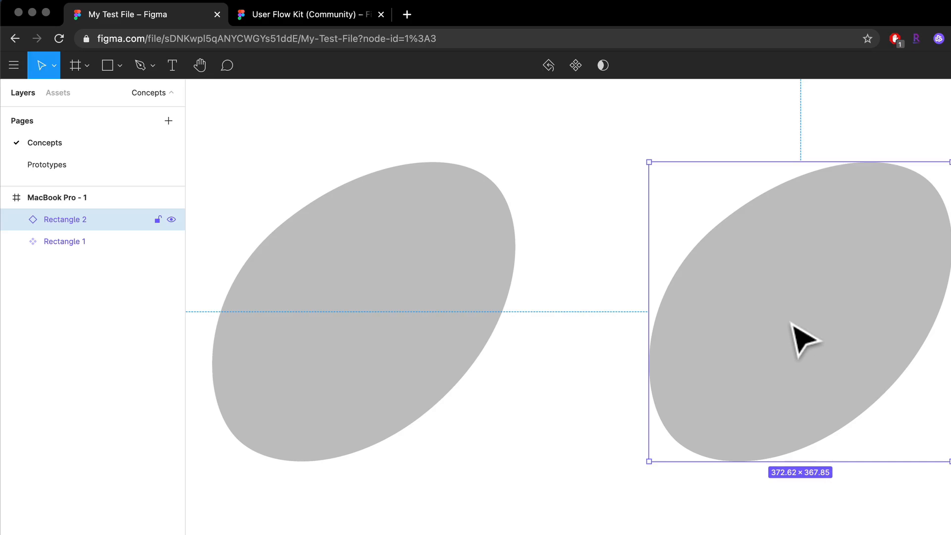
- Examine the main component and its copy by selecting each in turn and comparing their shapes and layer entries
scroll(792, 325, "right", 6)
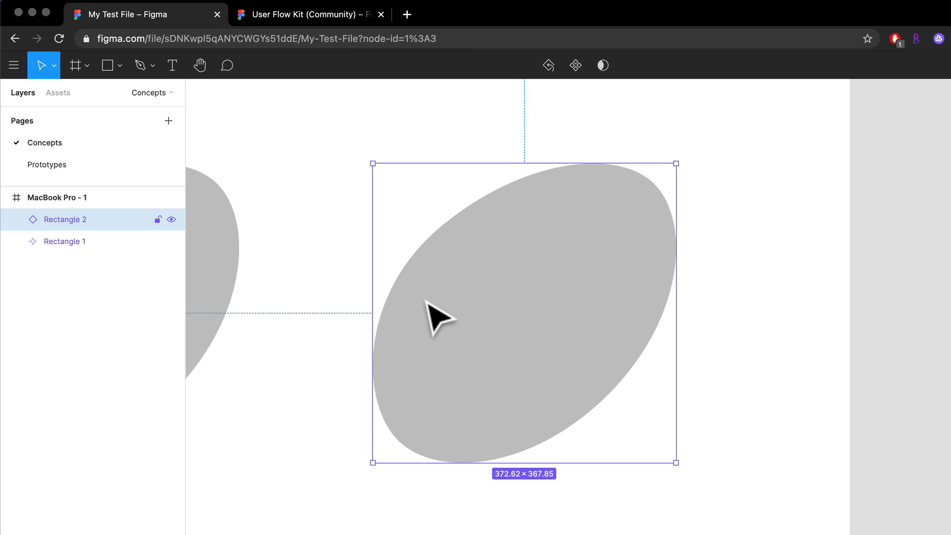
scroll(425, 300, "left", 3)
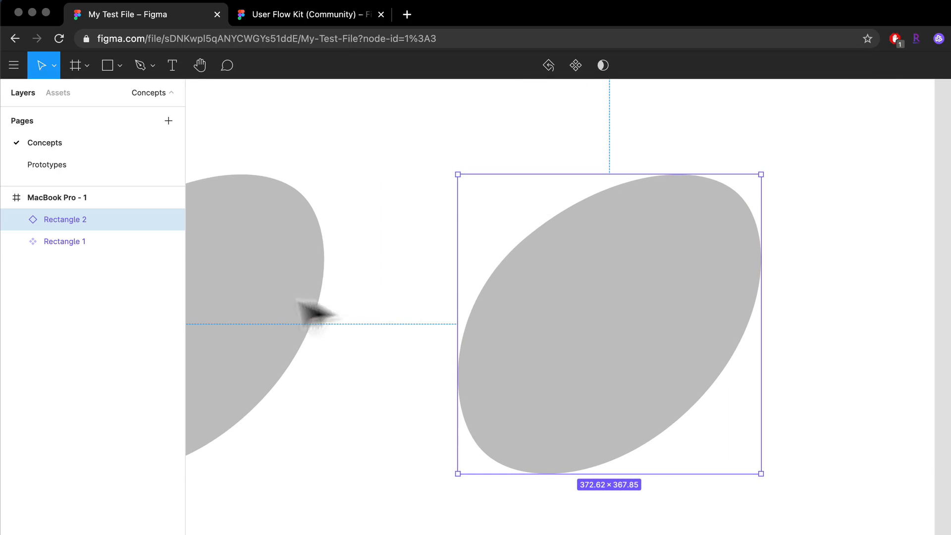
scroll(410, 325, "left", 4)
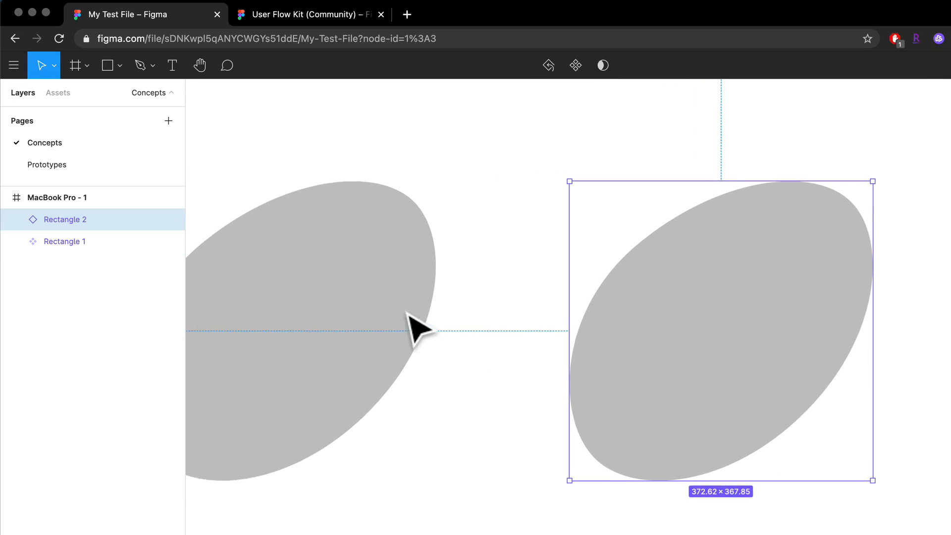
left_click(338, 324)
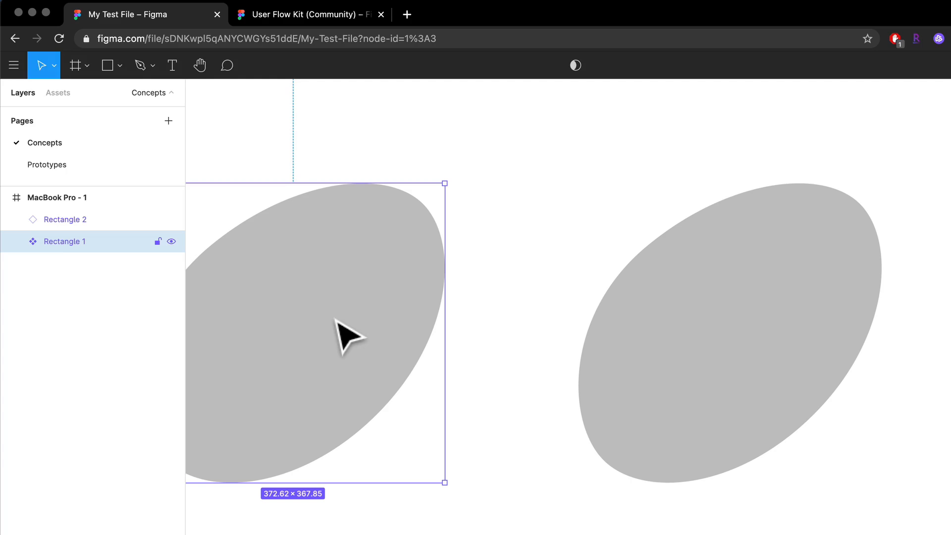
scroll(300, 369, "left", 2)
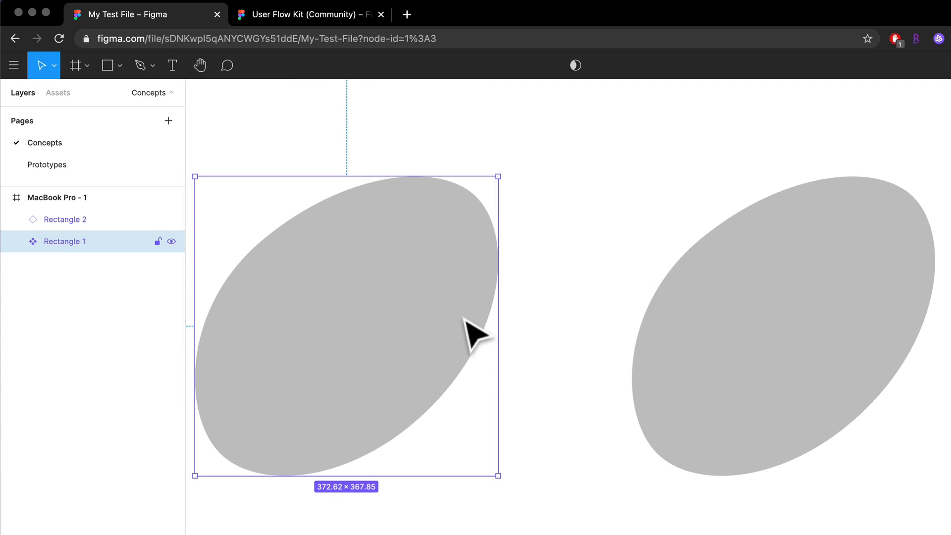
scroll(466, 327, "right", 4)
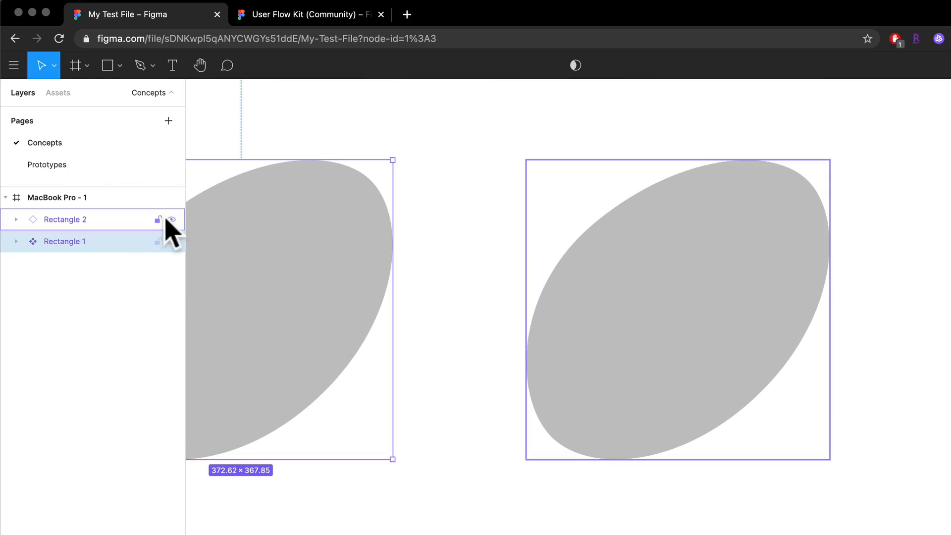
left_click(729, 280)
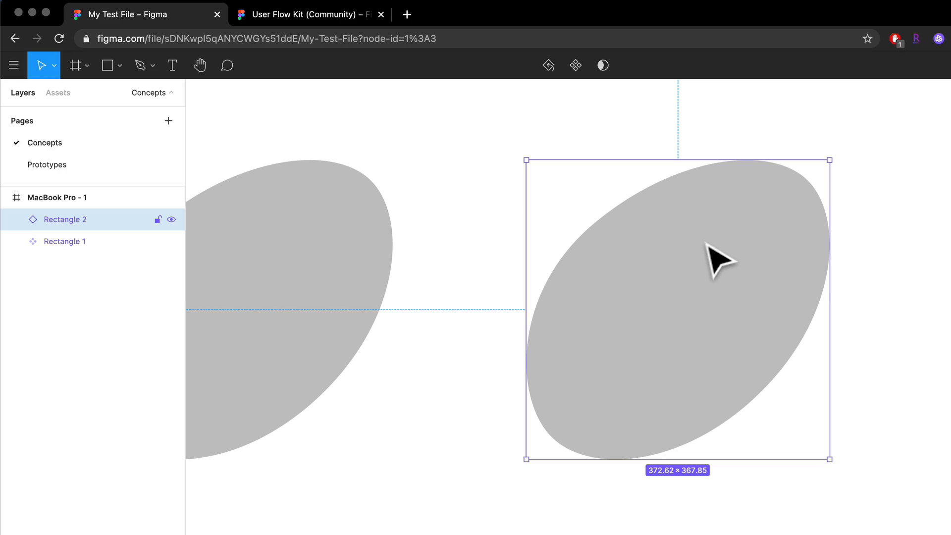
scroll(445, 282, "left", 5)
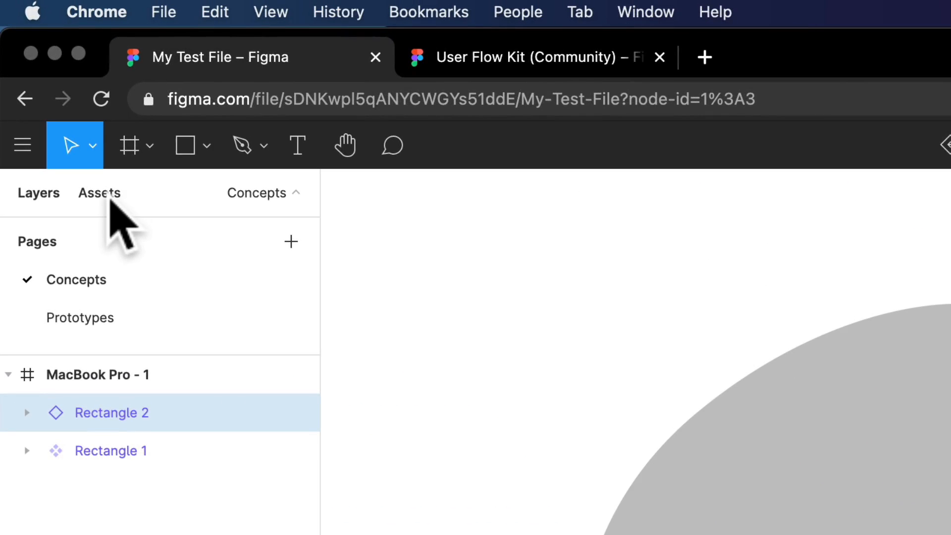
- Show the oval among the local component assets and rename its MacBook Pro - 1 frame to Components
left_click(62, 93)
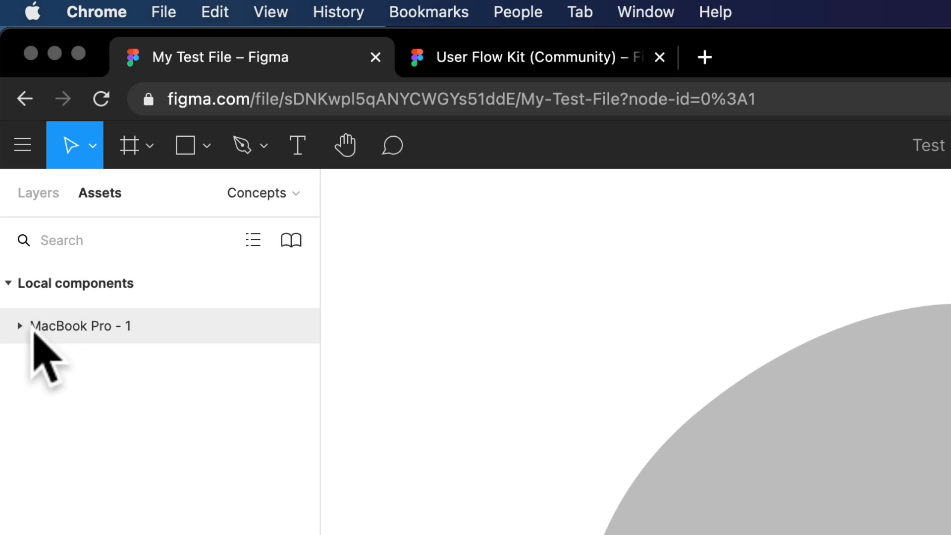
left_click(32, 330)
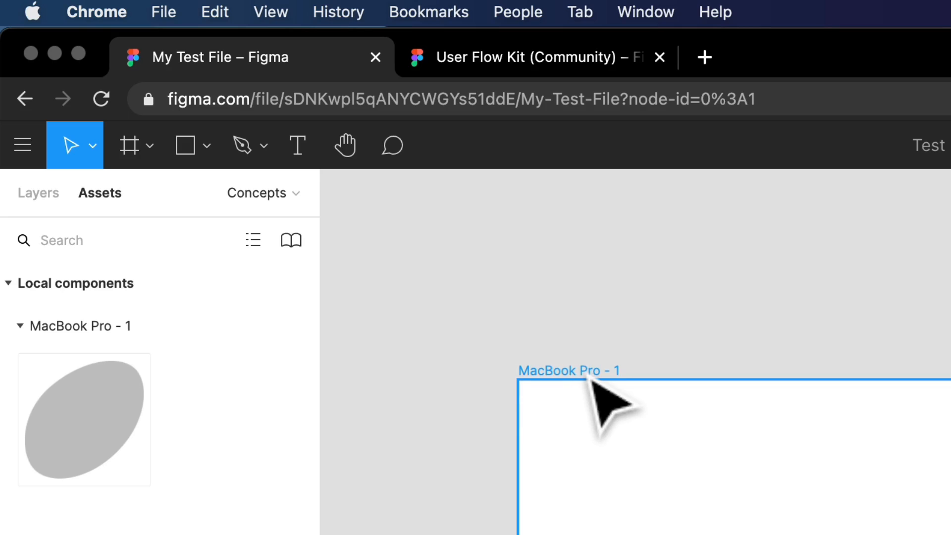
left_click(586, 372)
key("super+r")
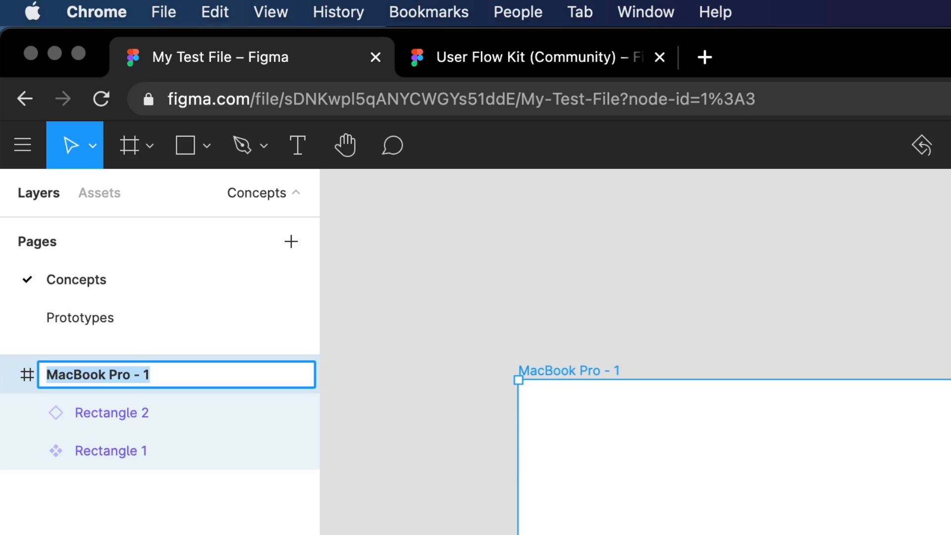
type("Components")
key("Return")
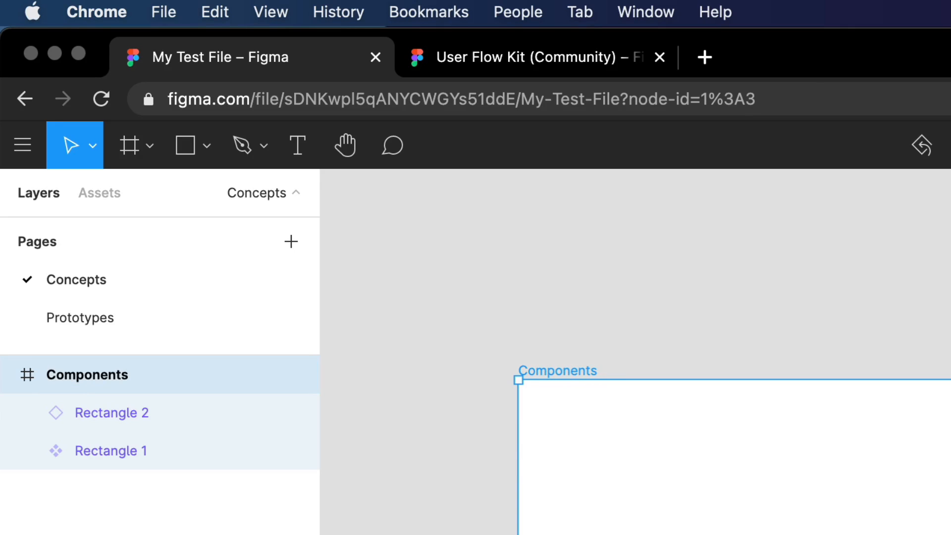
left_click(466, 292)
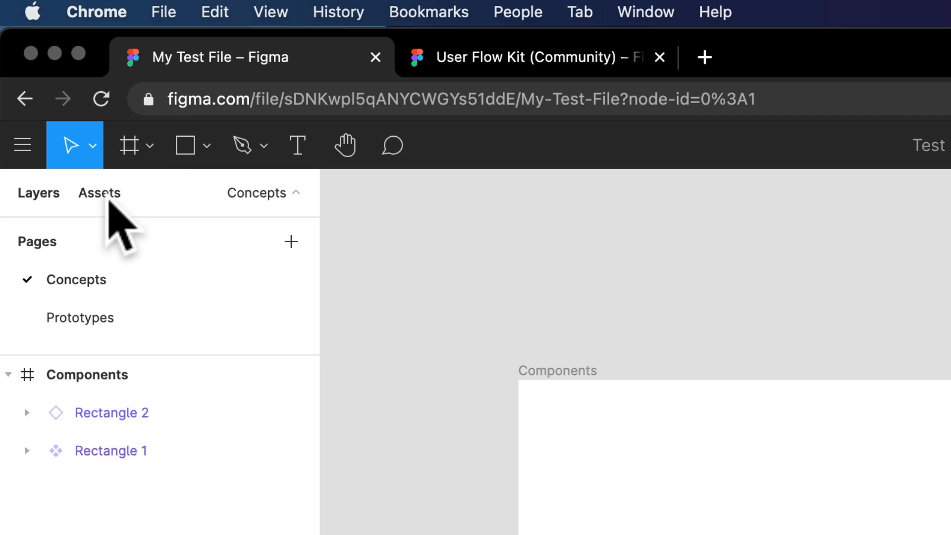
- Check the oval in the Components group of the assets, and select its copy in the frame
left_click(107, 199)
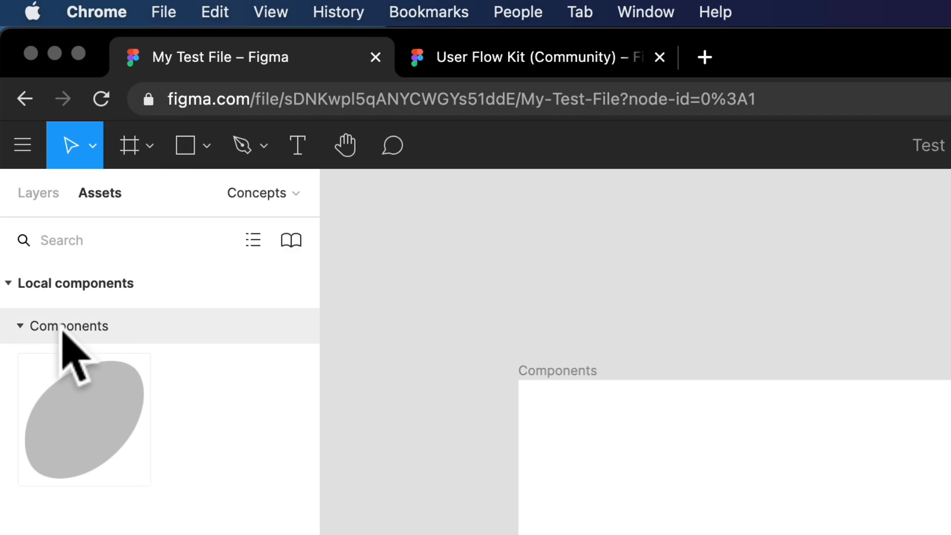
left_click(110, 446)
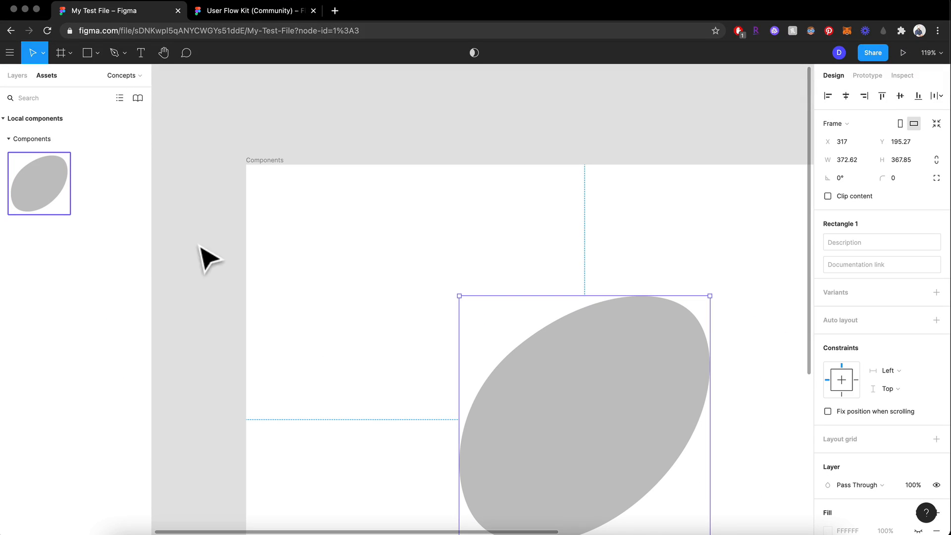
scroll(201, 254, "down", 5)
left_click(527, 322)
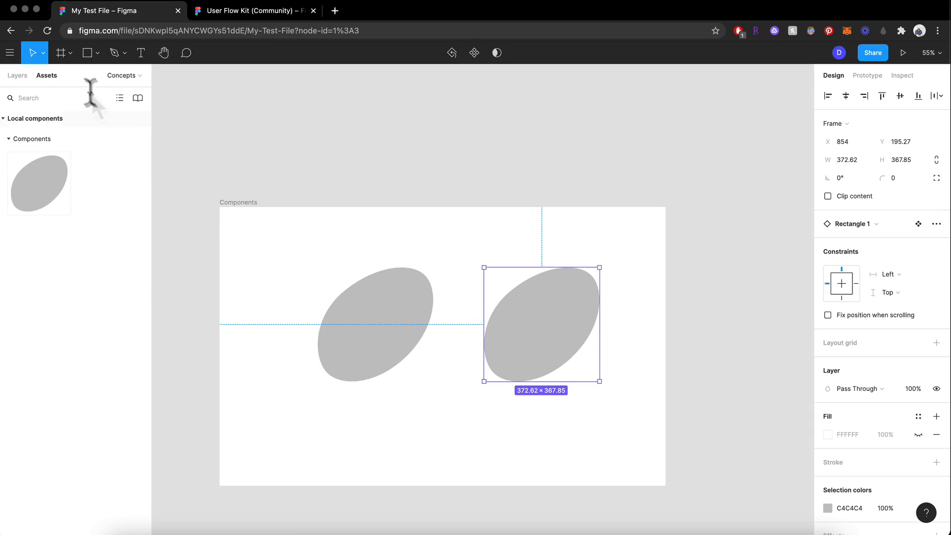
- Switch to the Prototypes page and select its MacBook Pro - 1 frame
left_click(16, 76)
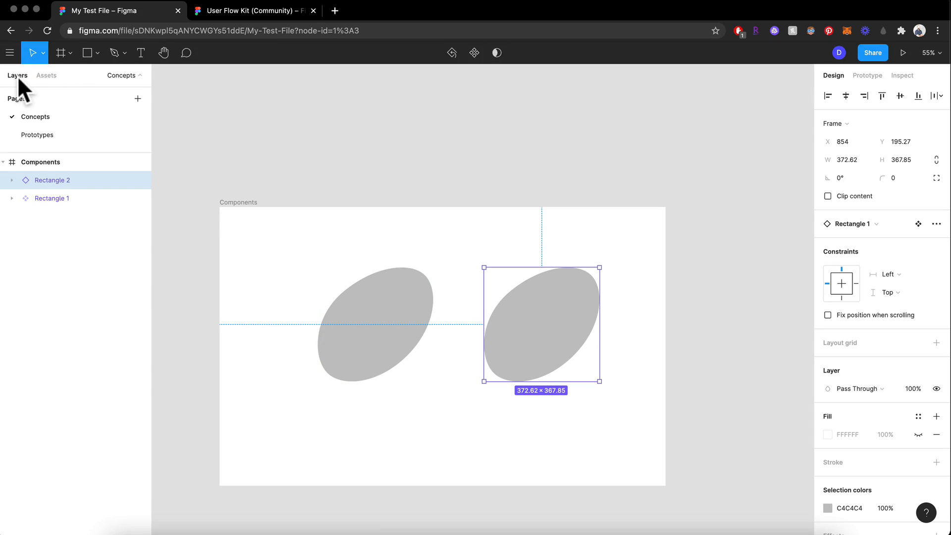
left_click(49, 131)
left_click(229, 341)
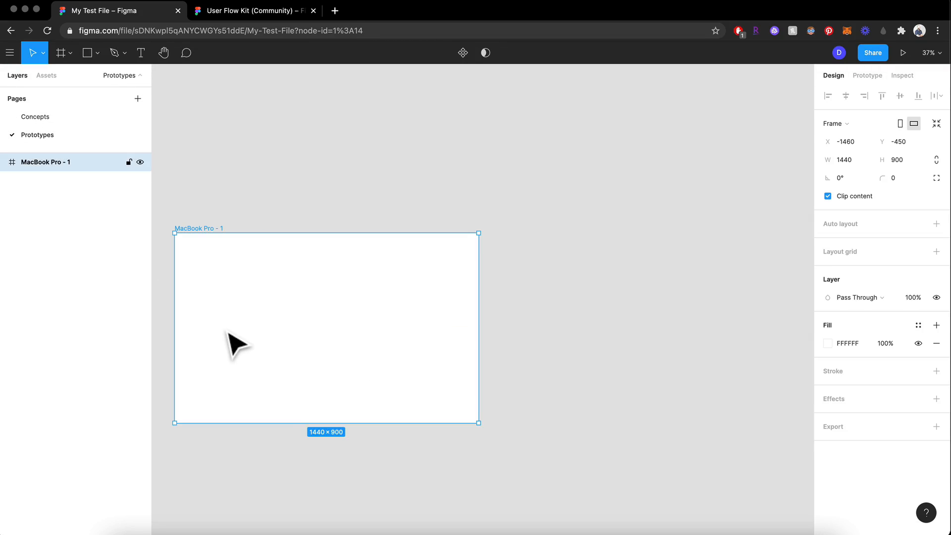
scroll(230, 342, "down", 2)
scroll(236, 346, "up", 5)
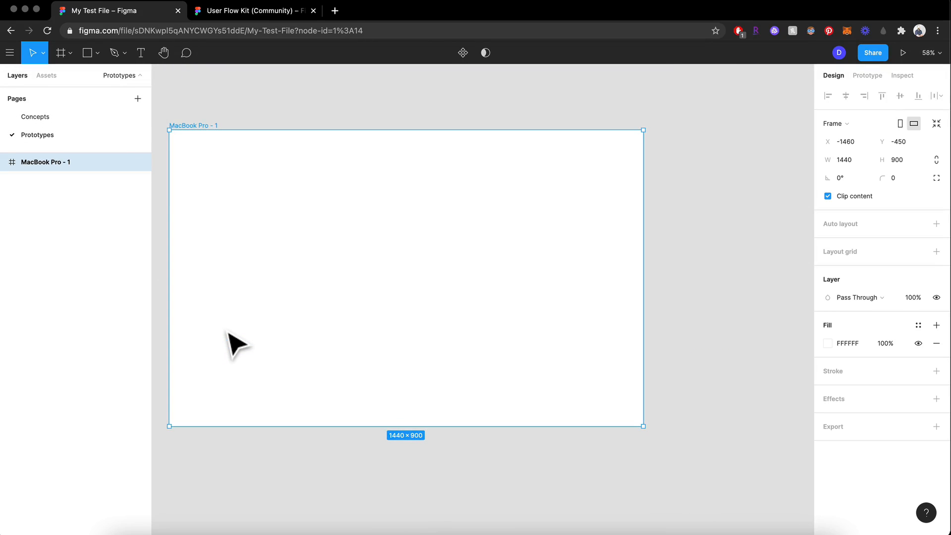
scroll(230, 340, "up", 4)
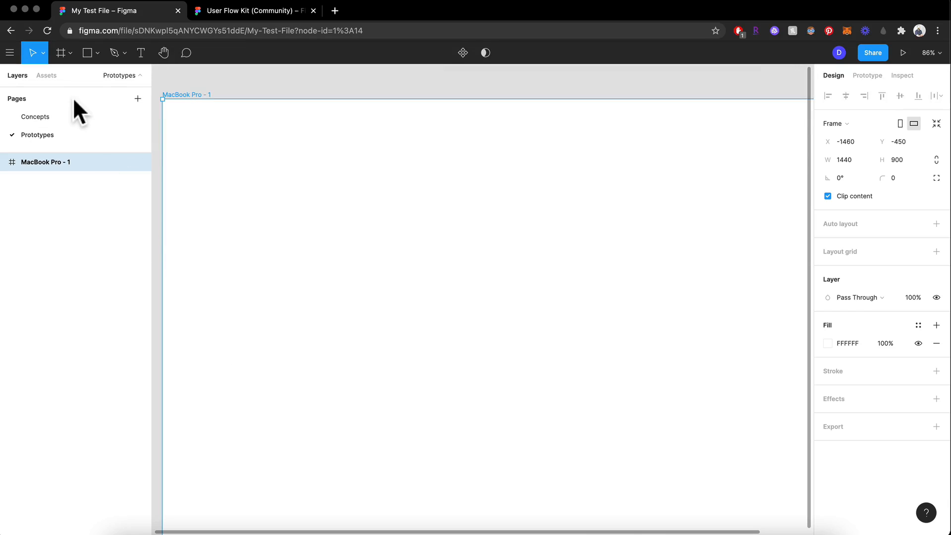
- Place two instances of the oval component side by side in the MacBook Pro - 1 frame and check their layers
left_click(46, 76)
left_click_drag(38, 186, 361, 214)
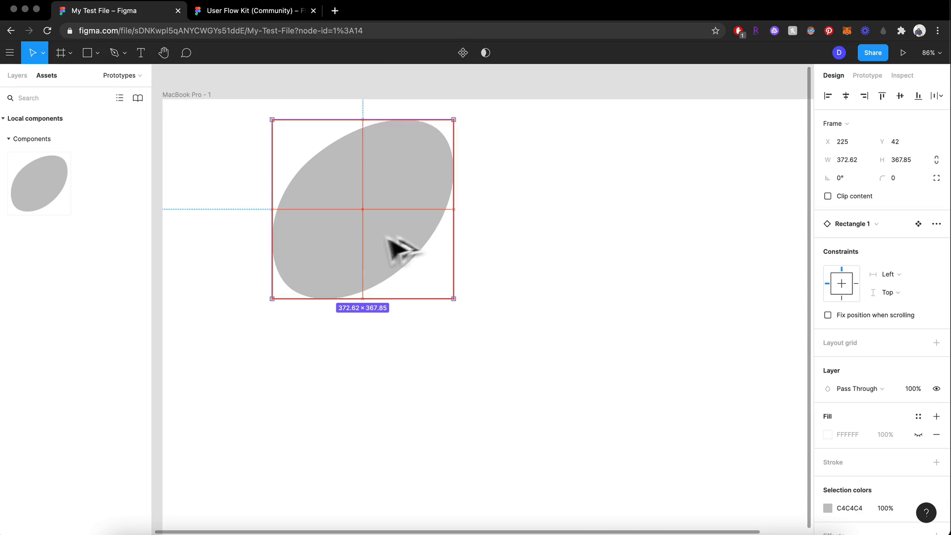
left_click_drag(396, 248, 606, 268)
left_click(19, 76)
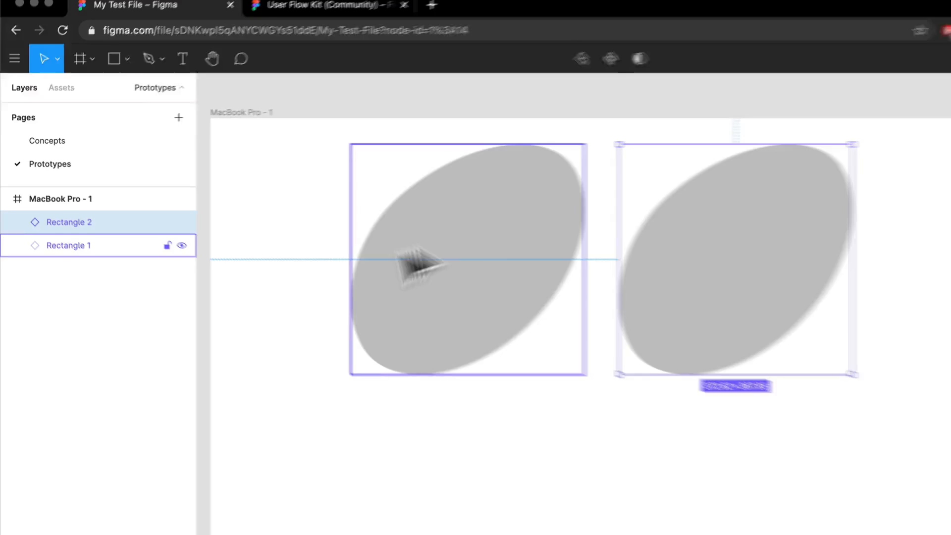
left_click(569, 300)
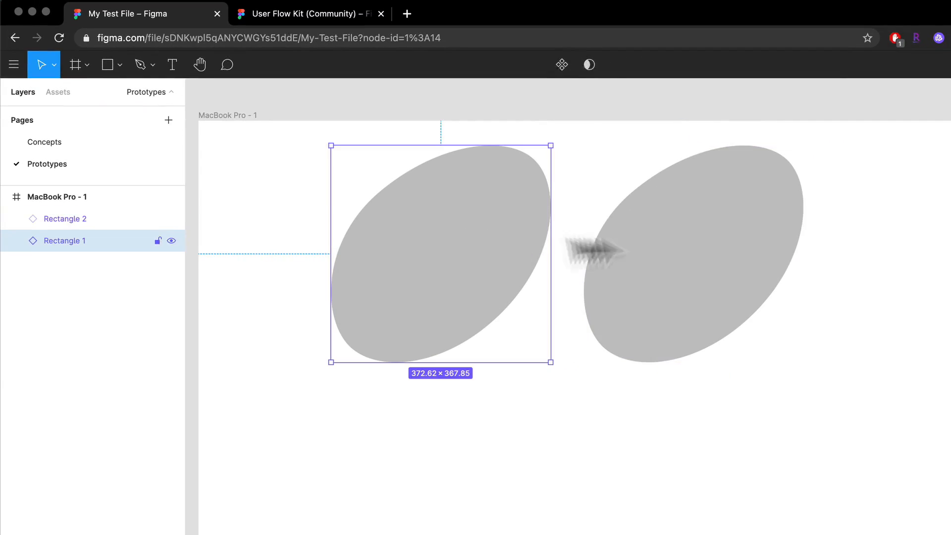
- Delete both oval instances from the MacBook Pro - 1 frame on the Prototypes page
left_click(916, 308)
key("Delete")
left_click(501, 280)
key("Delete")
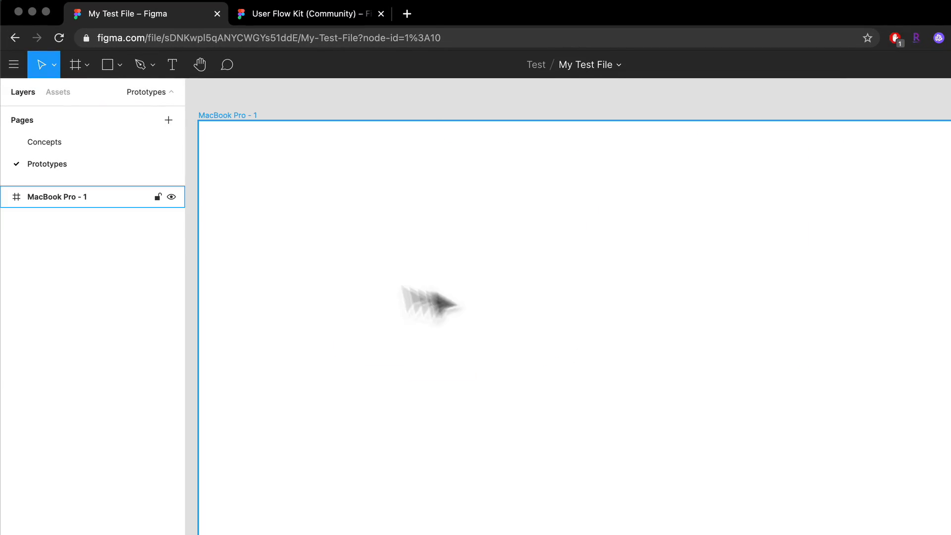
- Check the assets, return to the Concepts page and delete the main oval component and its copy
left_click(58, 93)
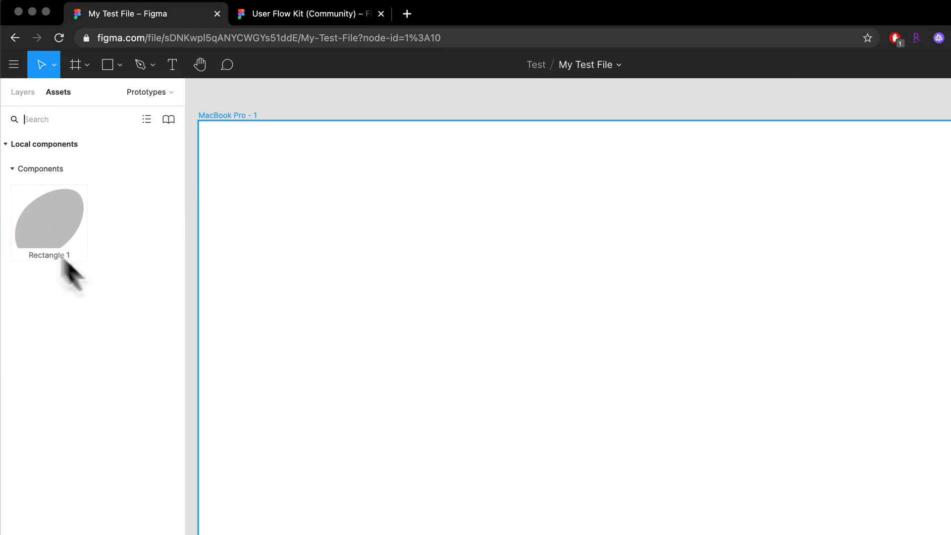
left_click(20, 93)
left_click(56, 150)
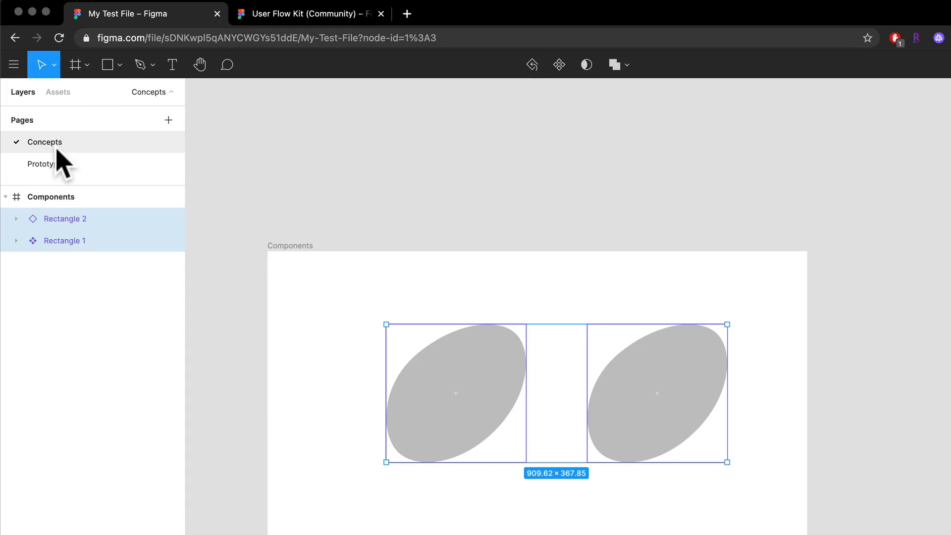
left_click(80, 241)
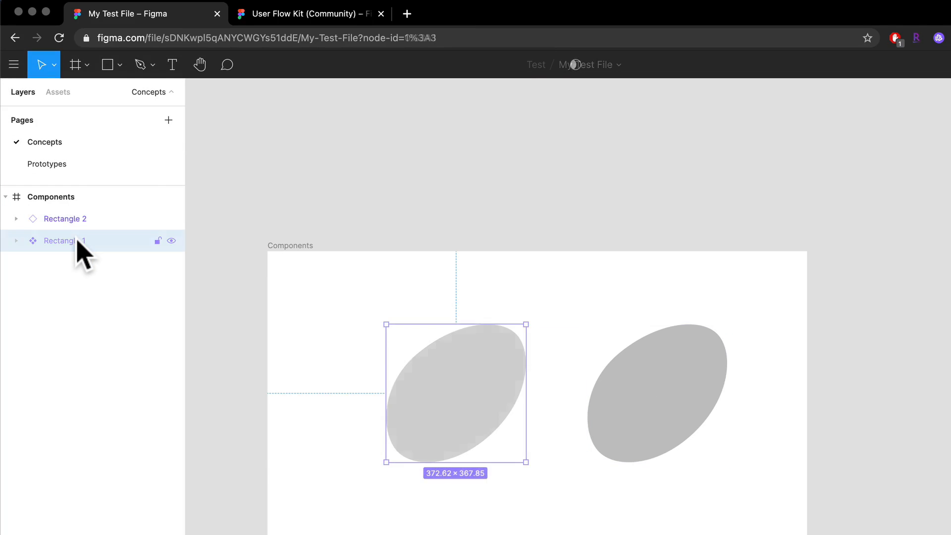
key("Delete")
left_click(93, 219)
key("Delete")
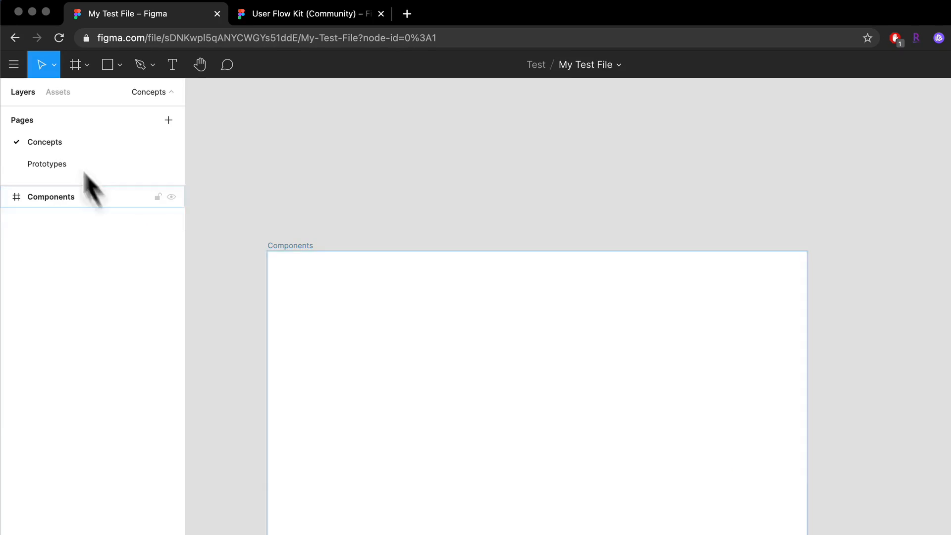
- Check the assets for local components and undo both oval deletions on the Concepts page
left_click(52, 101)
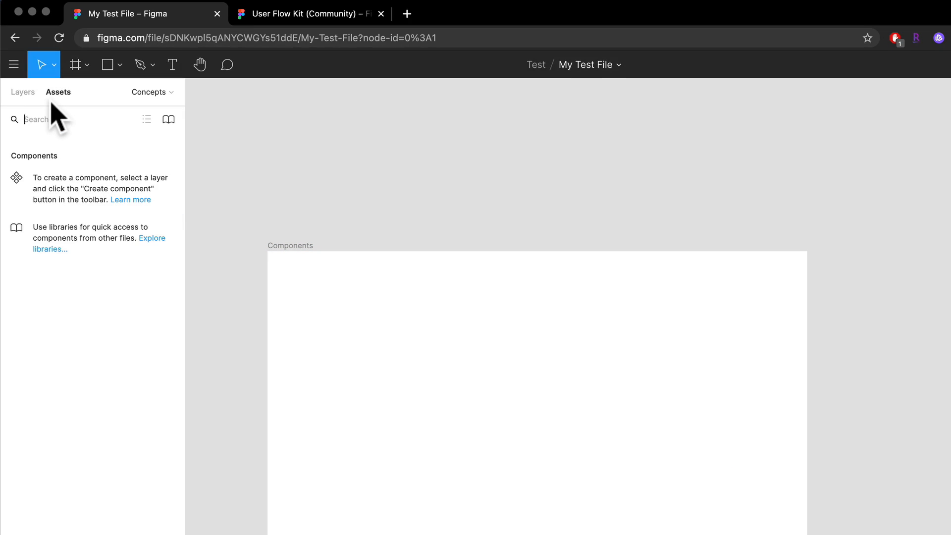
left_click(24, 93)
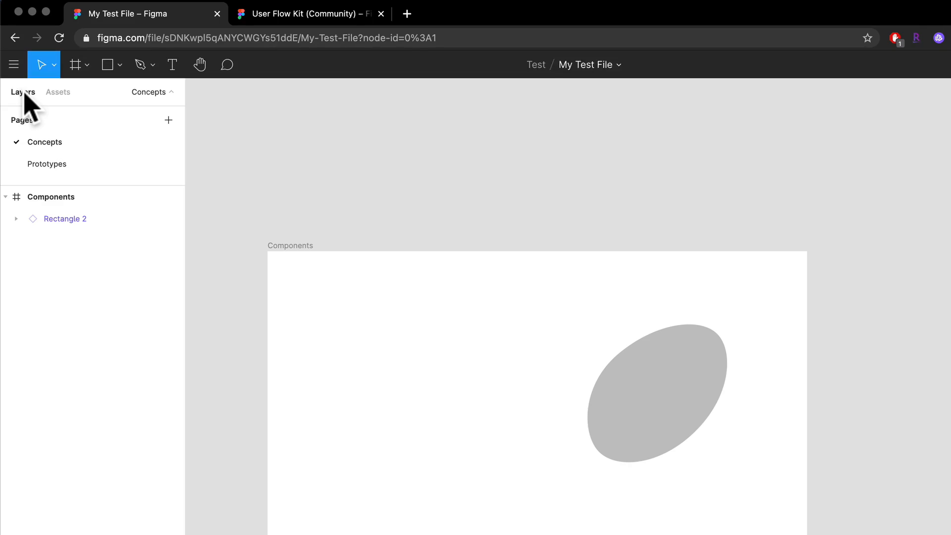
key("super+z")
key("super+z")
- Delete the copied oval from the Components frame and check the remaining main component in the assets
left_click(659, 530)
left_click(659, 417)
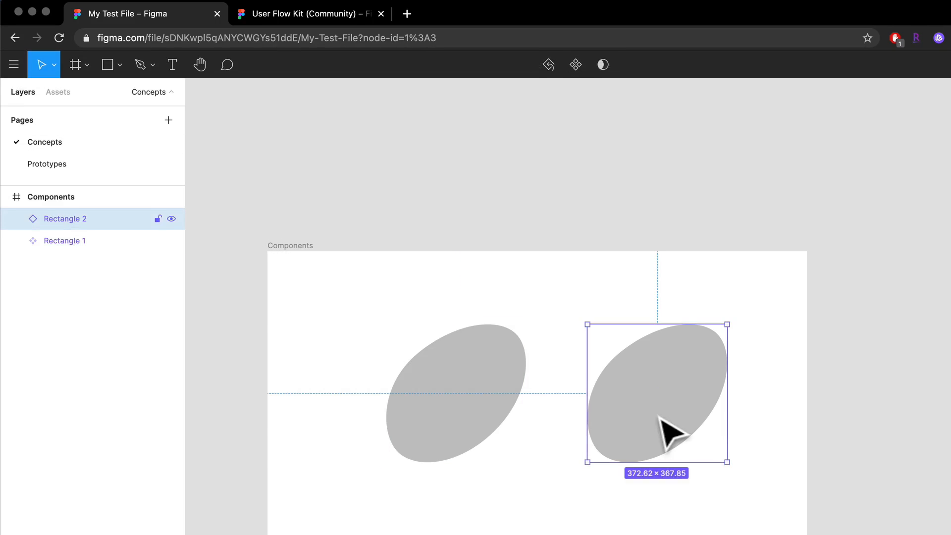
key("Delete")
left_click(479, 411)
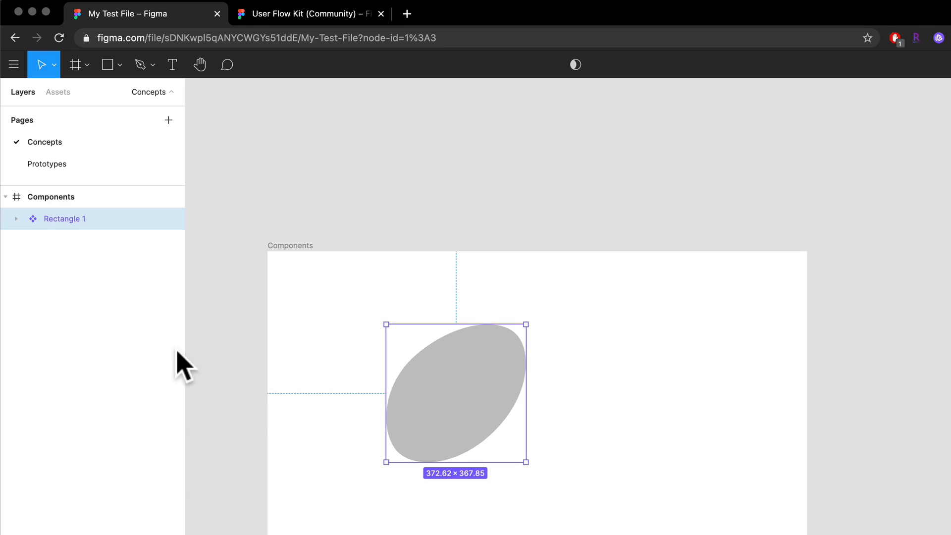
left_click(60, 93)
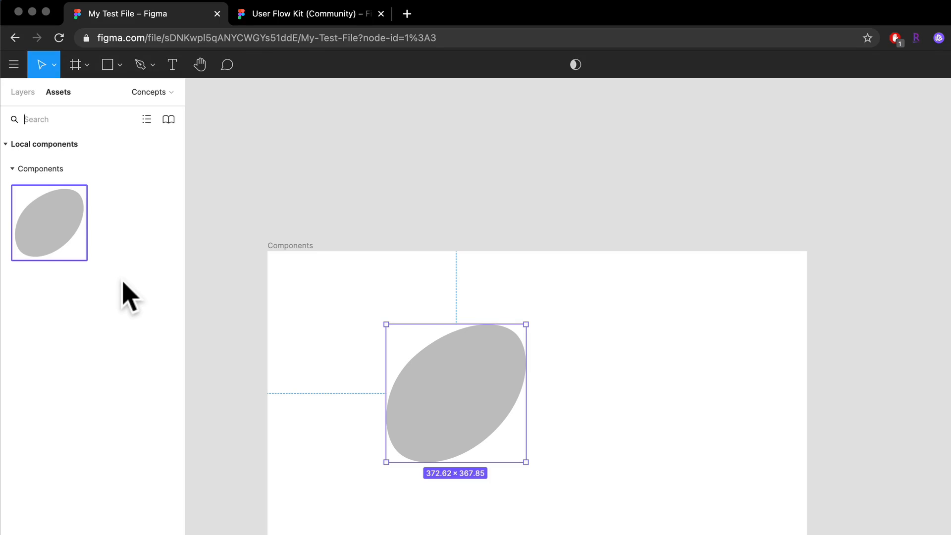
left_click(23, 94)
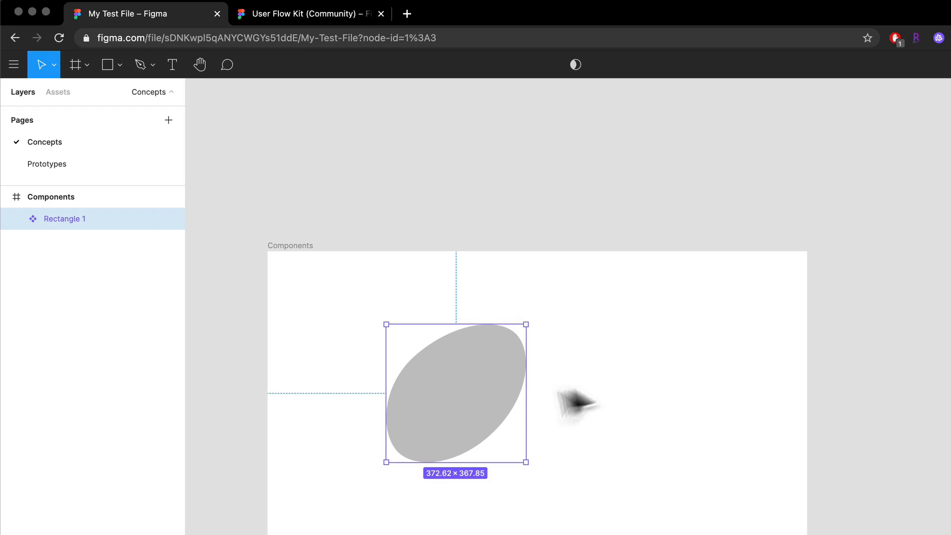
- Delete the main oval component and draw a 457 × 457 square in the middle of the Components frame
left_click(549, 414)
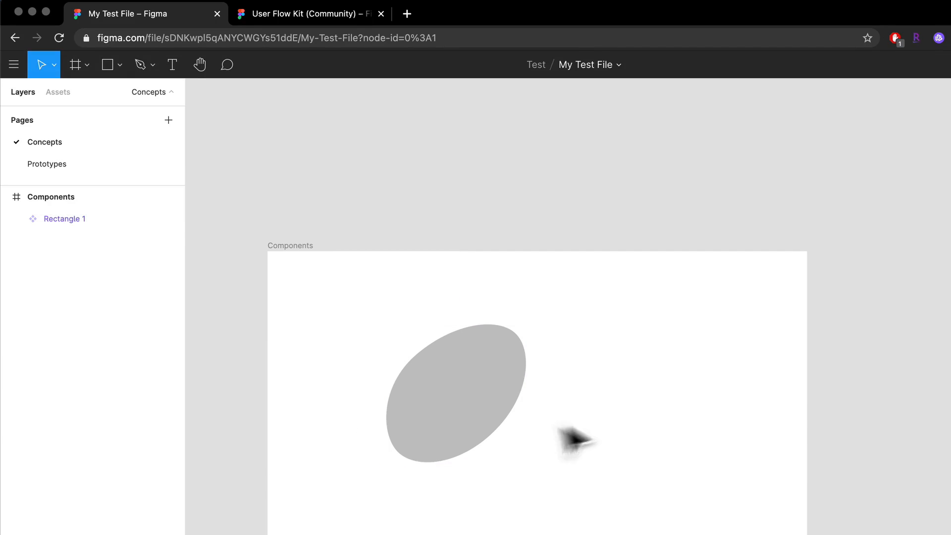
left_click(484, 423)
key("Delete")
key("r")
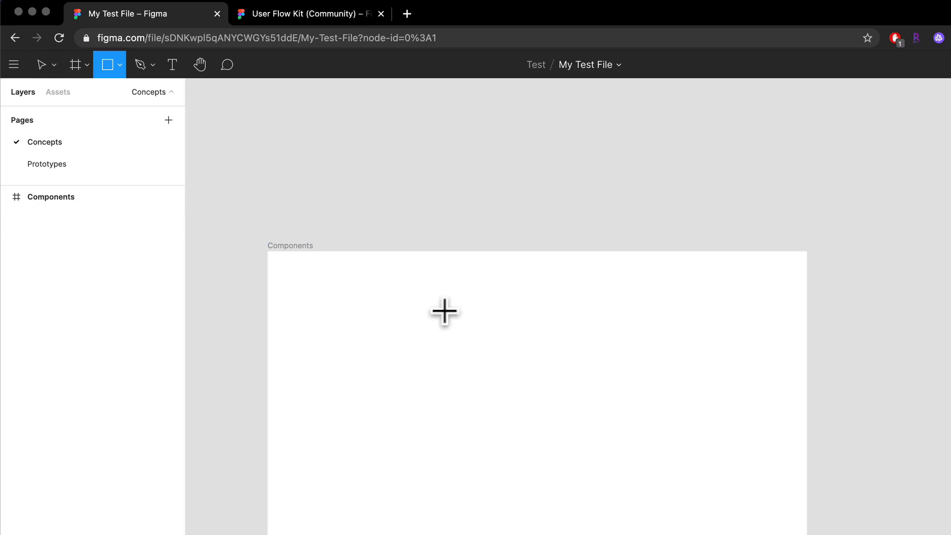
left_click_drag(444, 312, 615, 481)
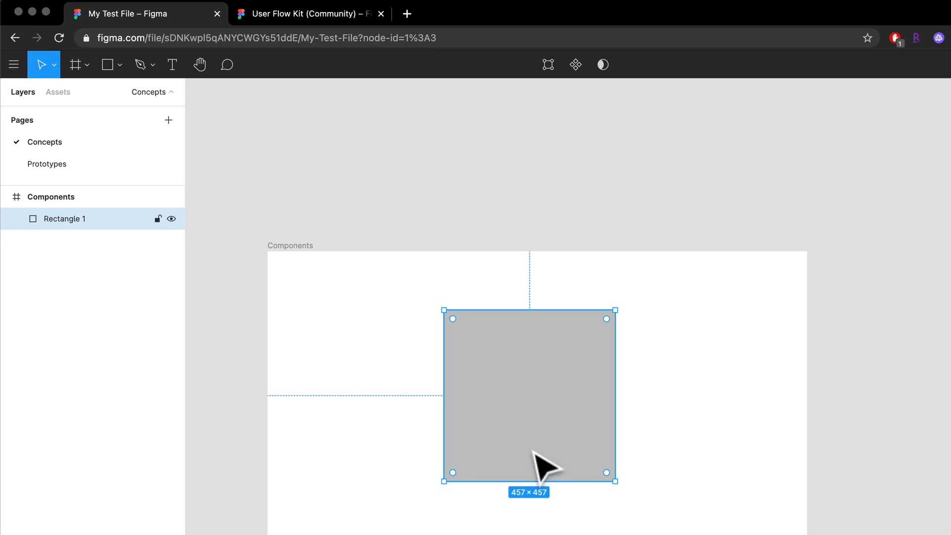
- Try using the 457 × 457 square as a mask
scroll(527, 399, "up", 5)
scroll(527, 399, "down", 4)
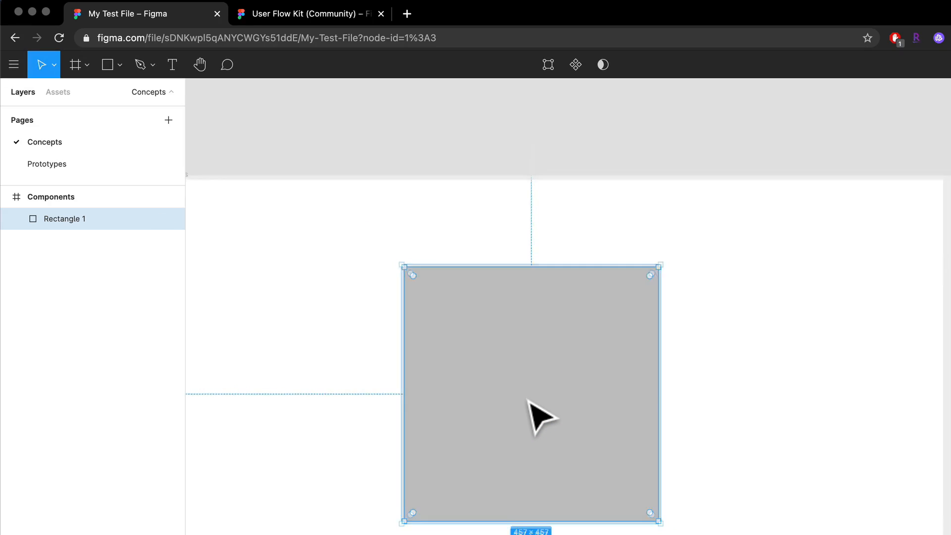
scroll(527, 400, "up", 5)
scroll(527, 400, "down", 2)
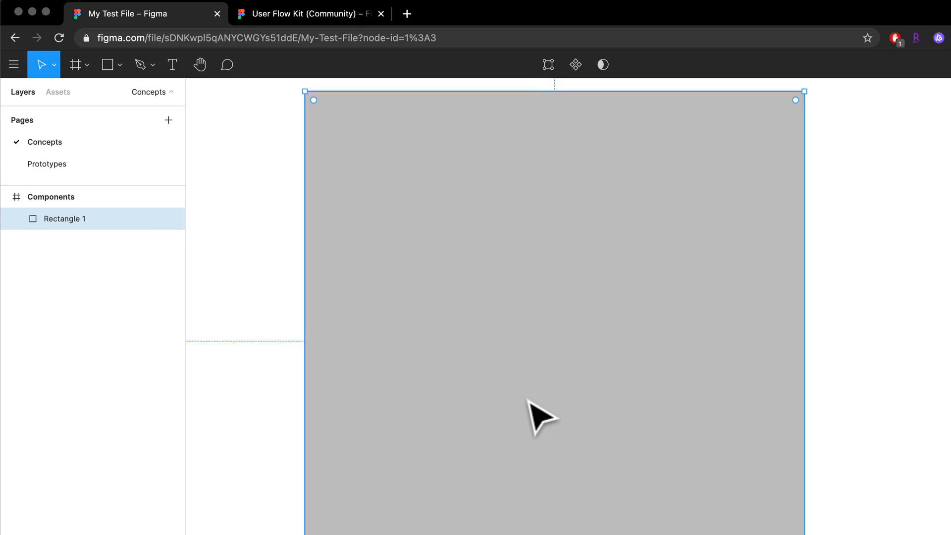
scroll(527, 399, "up", 2)
scroll(527, 399, "down", 1)
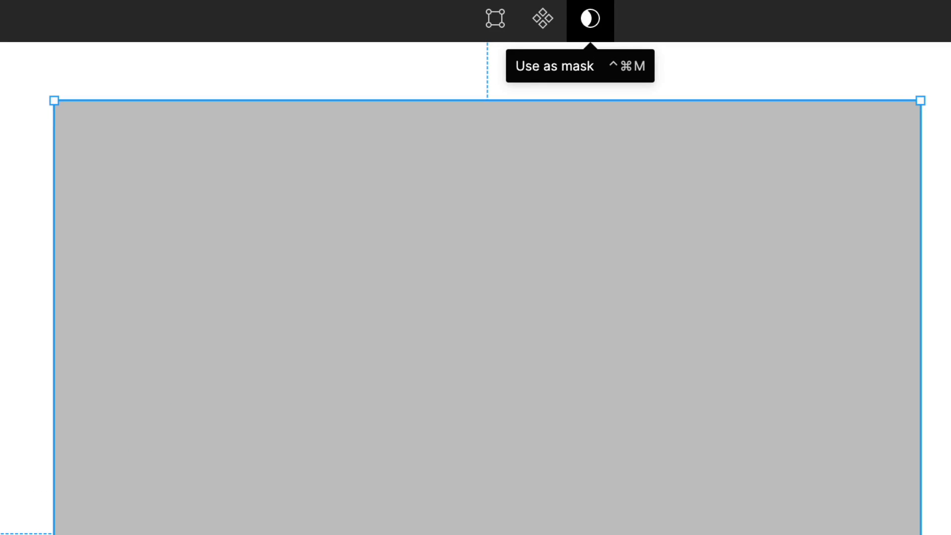
left_click(590, 18)
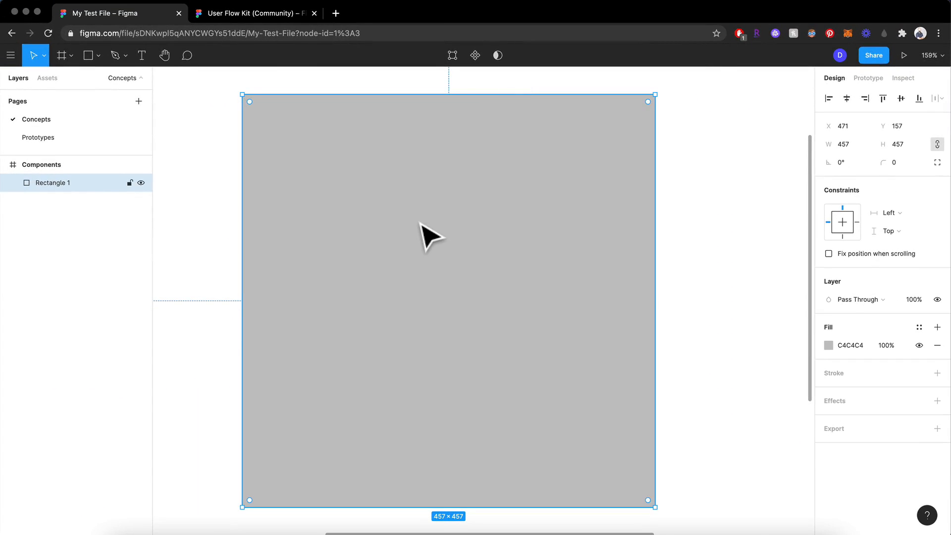
scroll(421, 221, "down", 5)
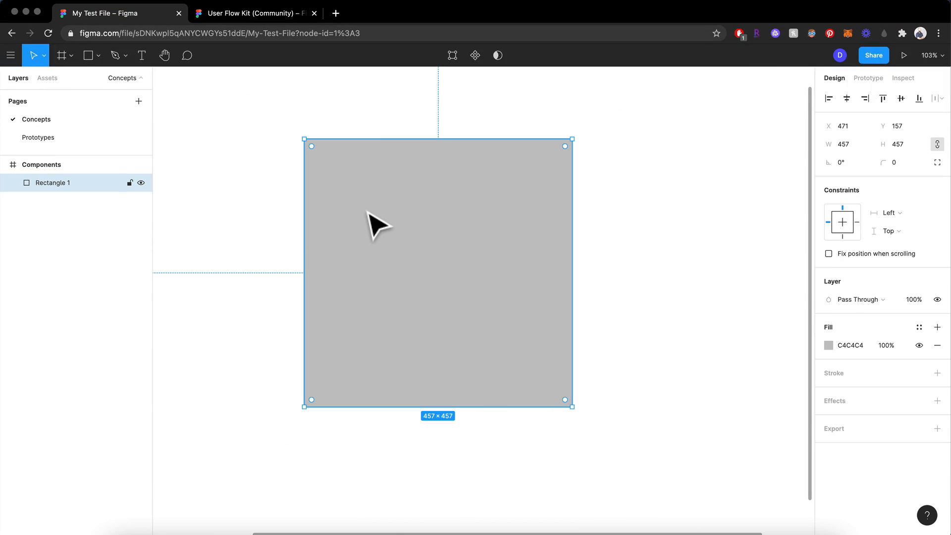
- Duplicate the 457 × 457 square to its right with a gap of 63, then shift both squares left within the Components frame
key("alt")
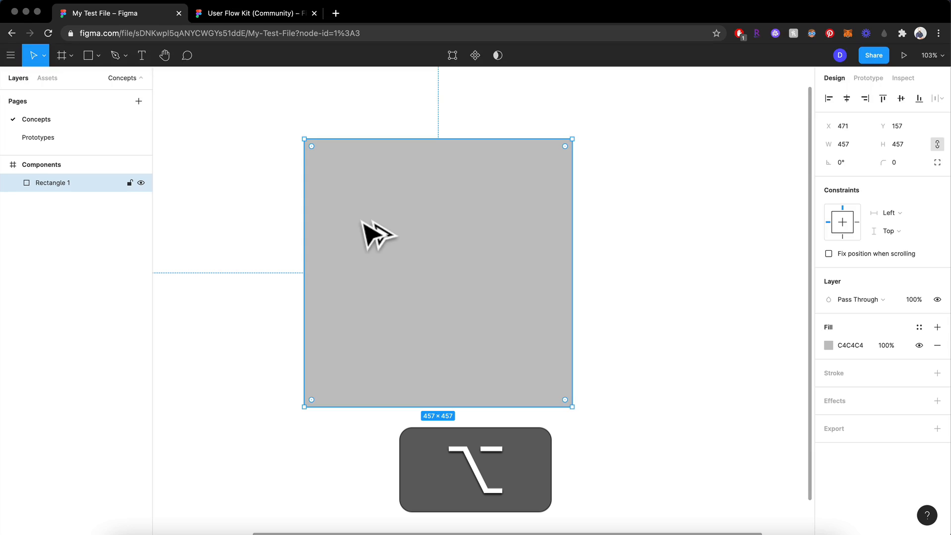
key("shift")
left_click_drag(364, 224, 544, 238)
left_click_drag(621, 244, 658, 251)
scroll(658, 252, "down", 5)
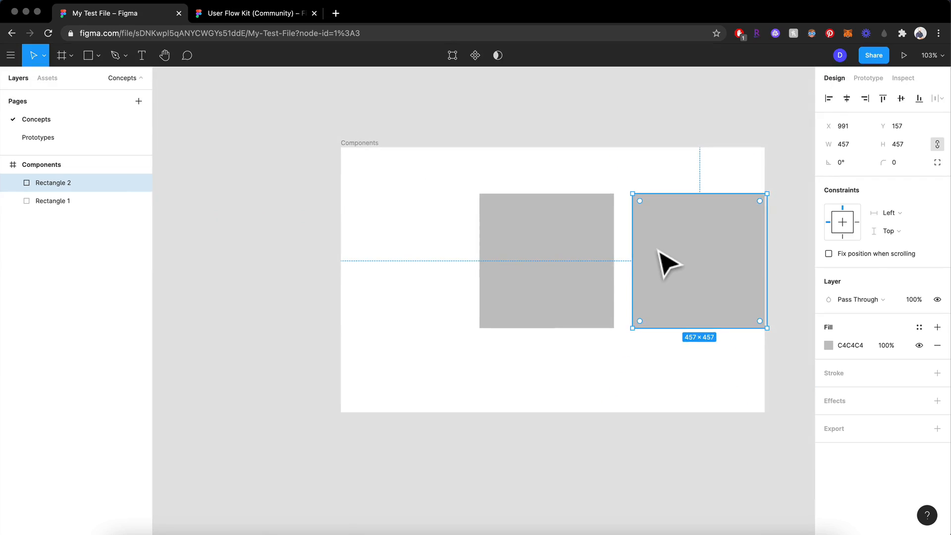
left_click(559, 248, "shift")
left_click_drag(559, 248, 497, 238)
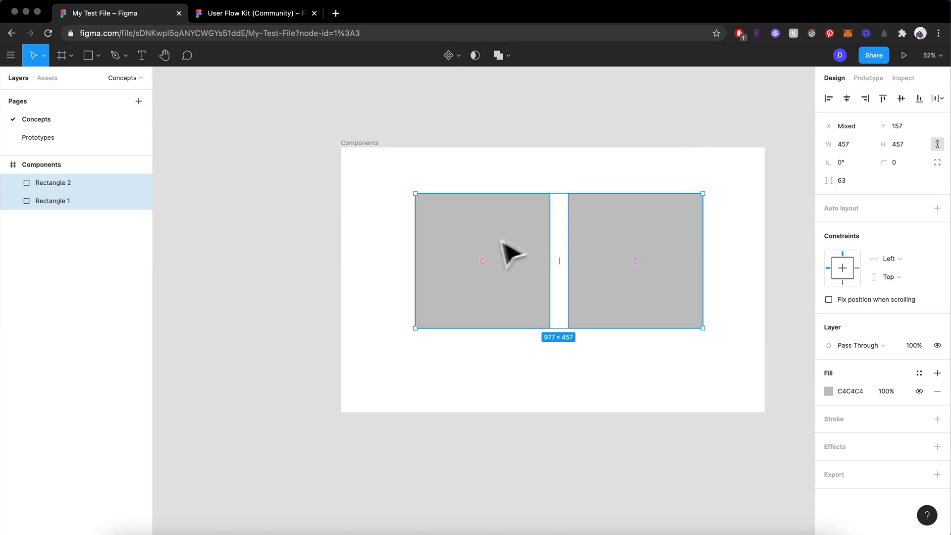
scroll(644, 290, "up", 5)
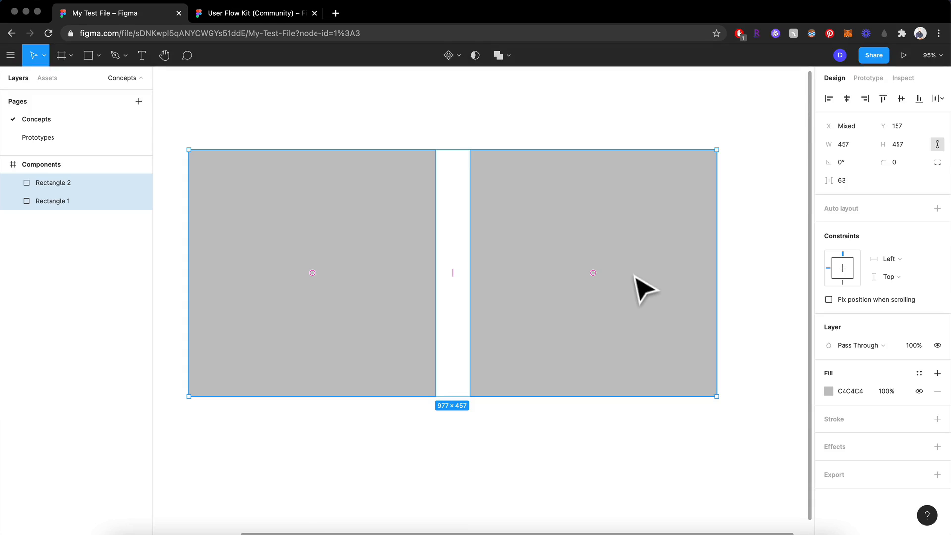
- Fill the left square with red FC0000
left_click(525, 240)
left_click(388, 206)
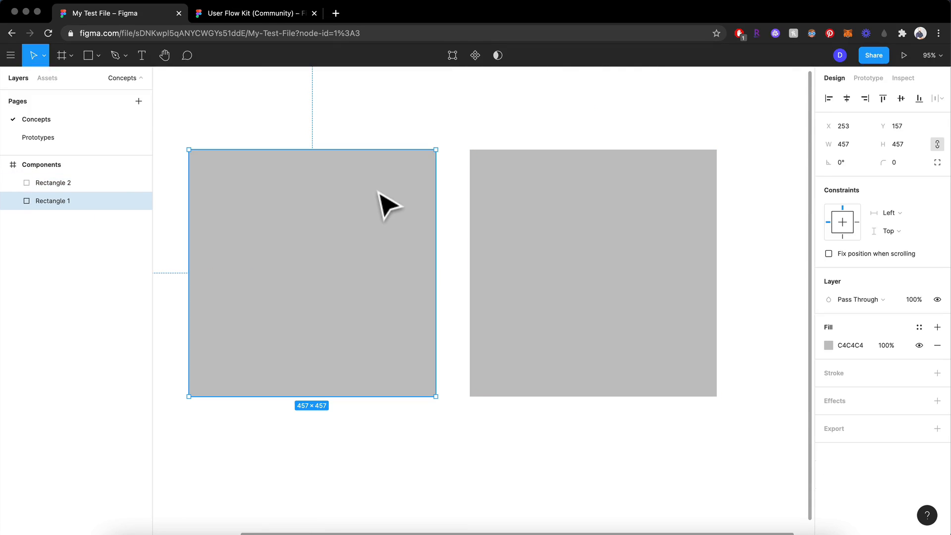
left_click(555, 231)
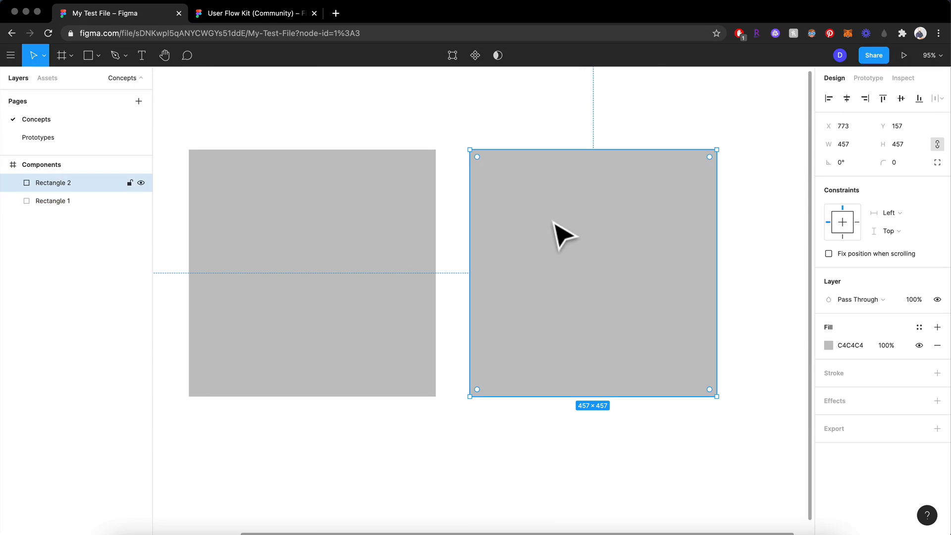
left_click(332, 204)
left_click(827, 343)
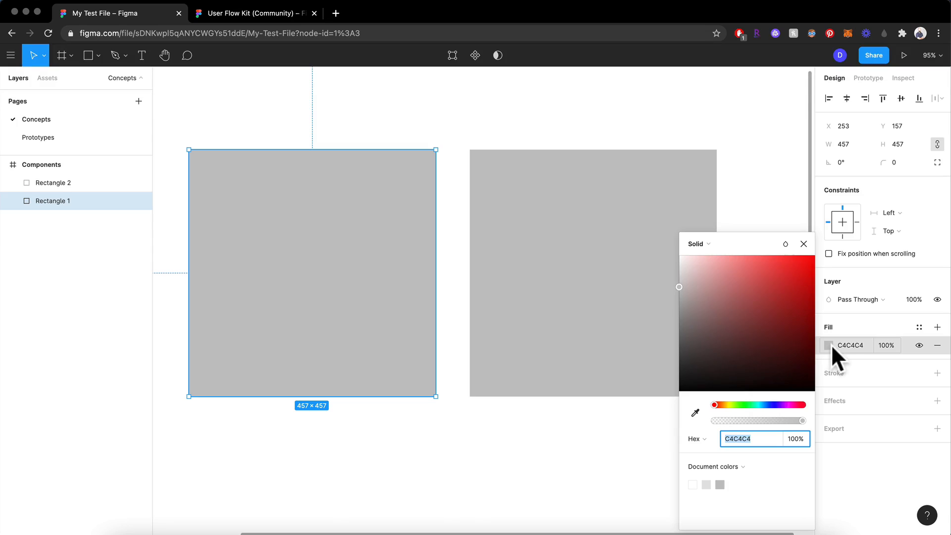
left_click_drag(769, 299, 821, 258)
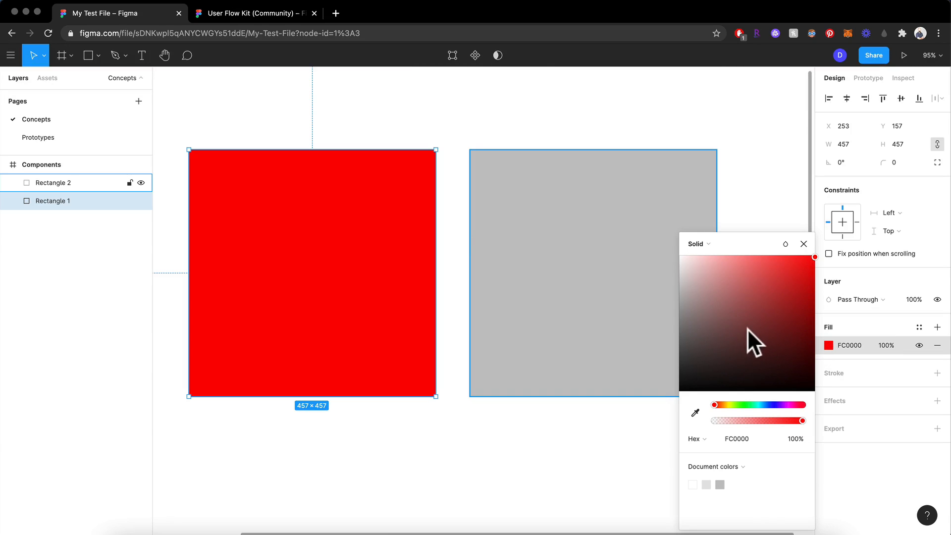
left_click(780, 210)
- Use the red square as a mask for the gray square beside it
left_click(586, 181)
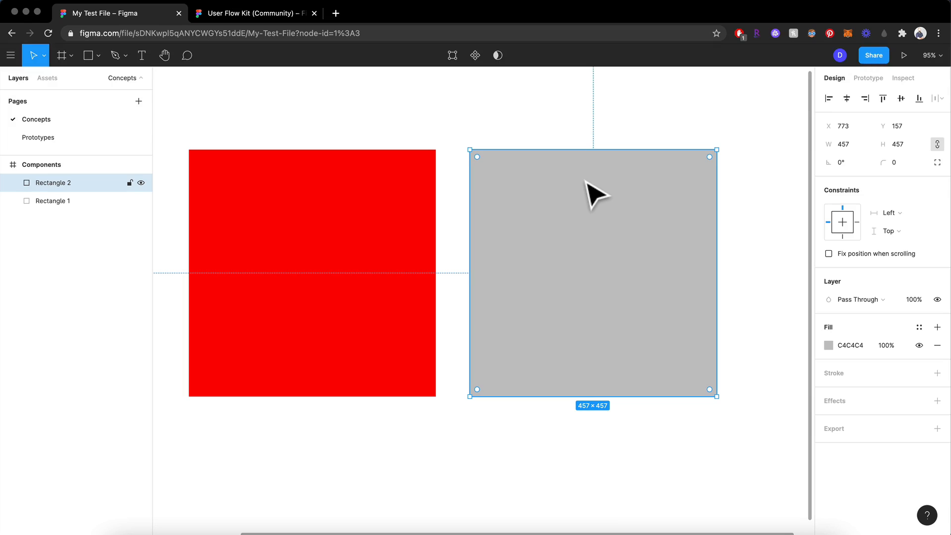
left_click(406, 190)
left_click(522, 190)
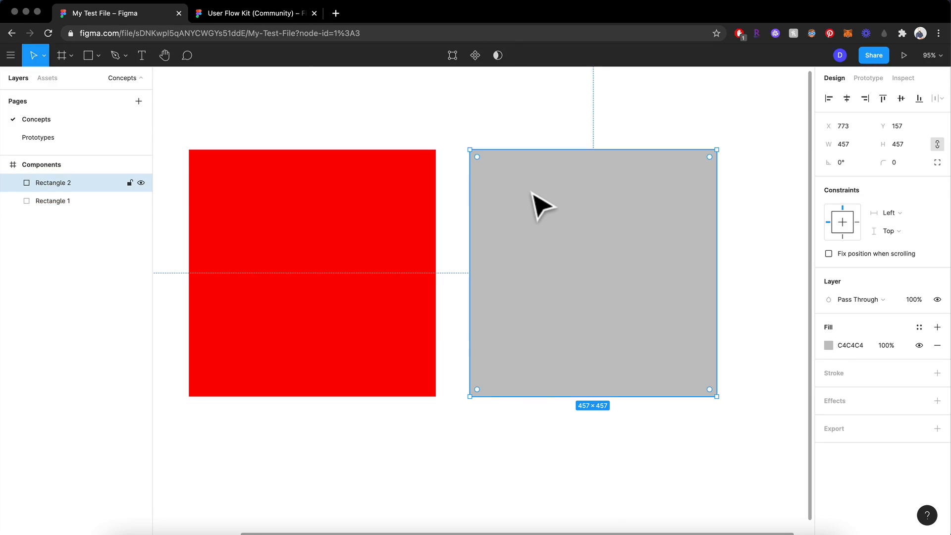
left_click(386, 179, "shift")
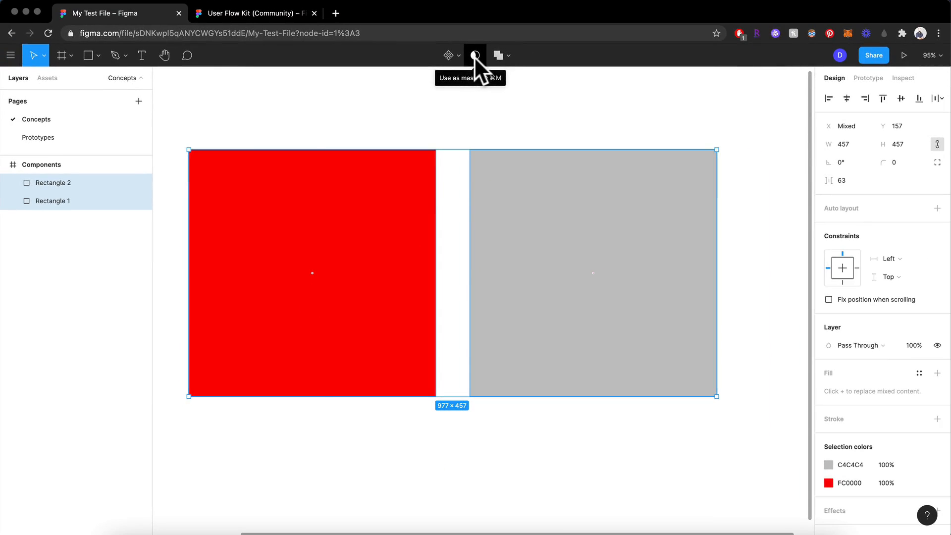
left_click(474, 56)
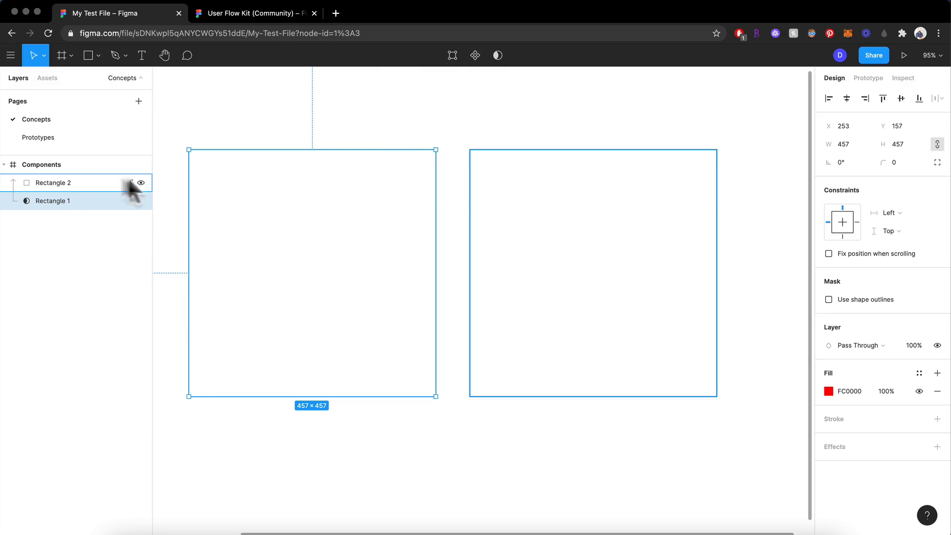
- Move the mask horizontally to X 708 so it overlaps most of the gray square
left_click(61, 182)
left_click(53, 200)
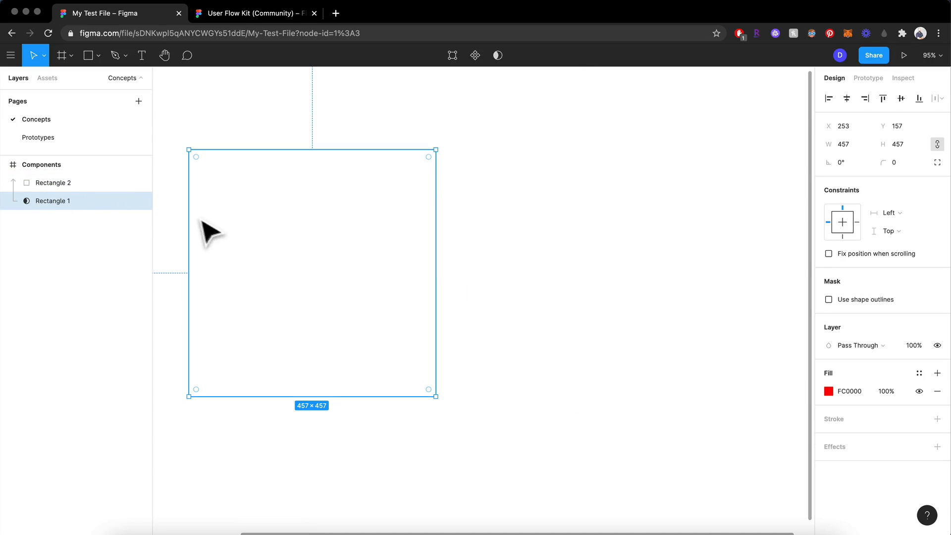
left_click_drag(202, 219, 449, 222)
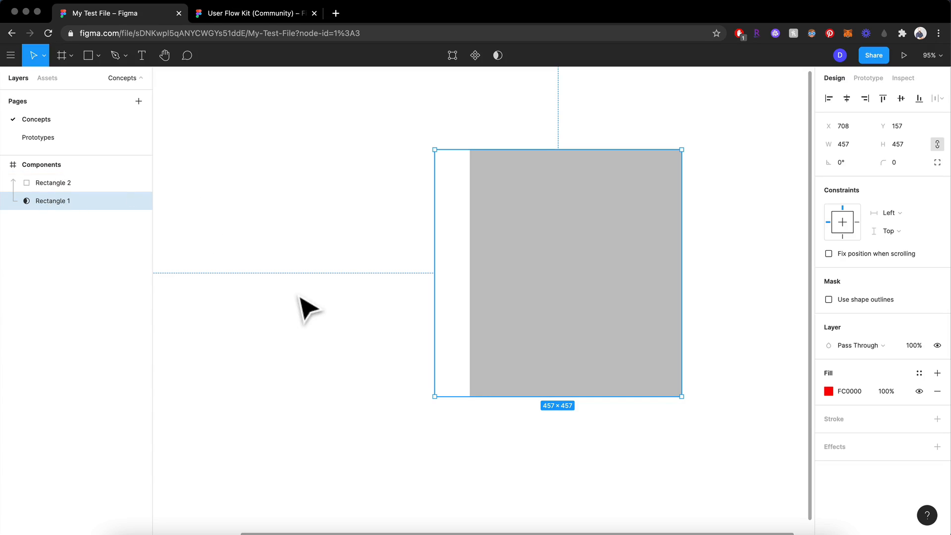
- Reduce the mask's height to 178 and reposition it over the gray square's upper part at X 747, Y 132
left_click_drag(512, 149, 512, 237)
left_click_drag(539, 399, 552, 336)
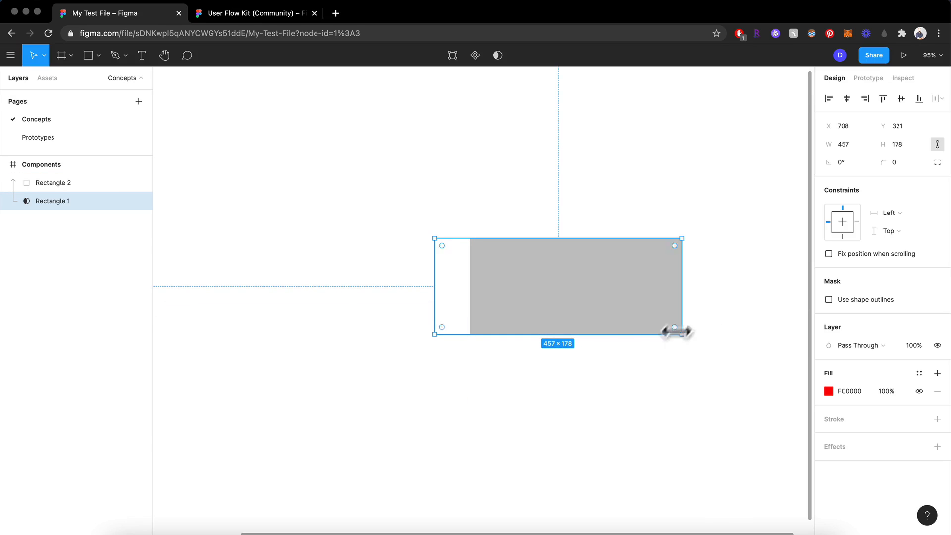
left_click_drag(624, 299, 656, 213)
left_click(630, 211)
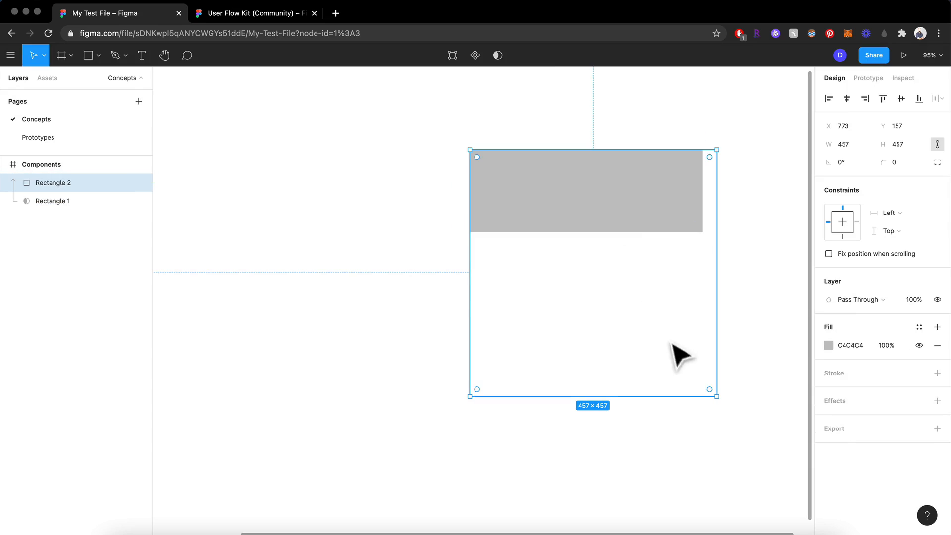
- Delete the mask rectangle and place a copy of the gray square to the left of the original
left_click(51, 201)
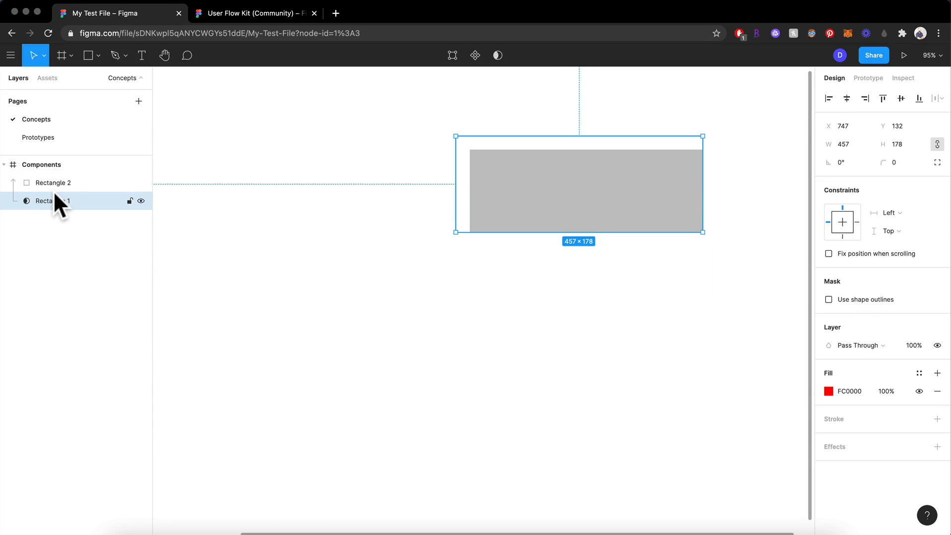
key("Delete")
left_click(52, 182)
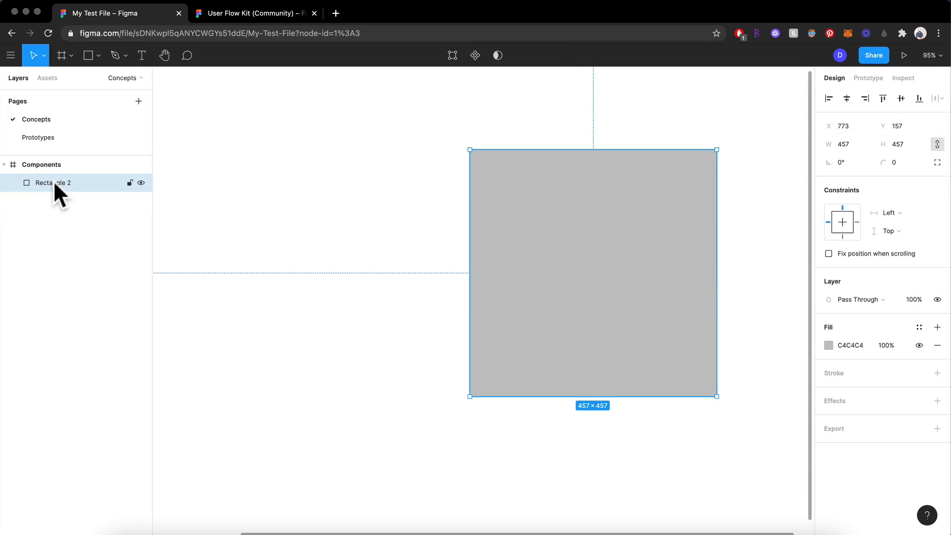
left_click_drag(587, 257, 292, 238)
left_click(568, 279)
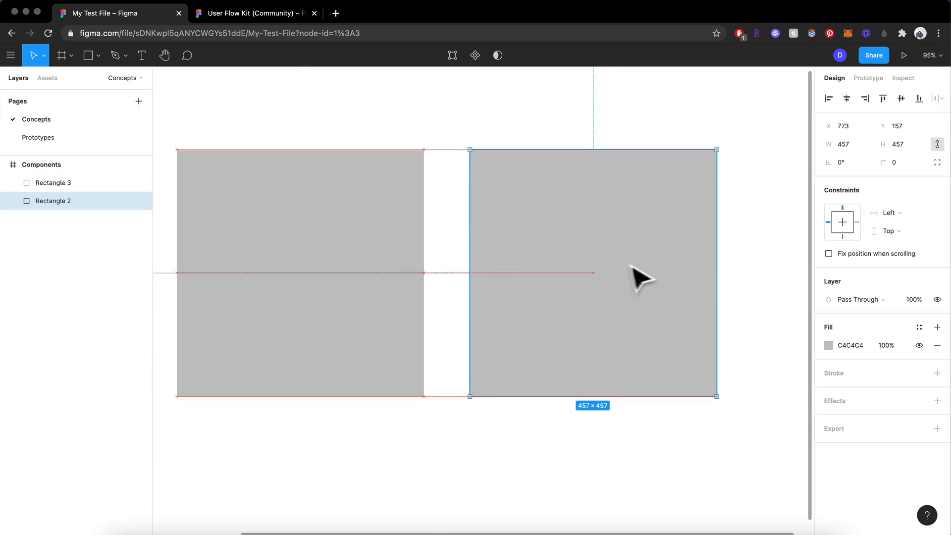
- Move the original gray square to X 491 so it overlaps its copy, and use it as the mask
left_click_drag(631, 267, 482, 258)
left_click_drag(466, 448, 296, 313)
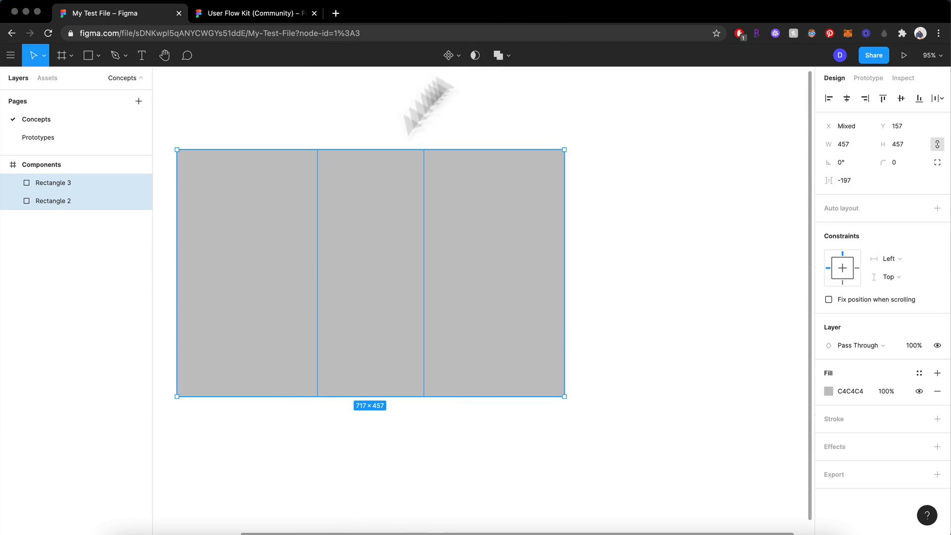
left_click(476, 54)
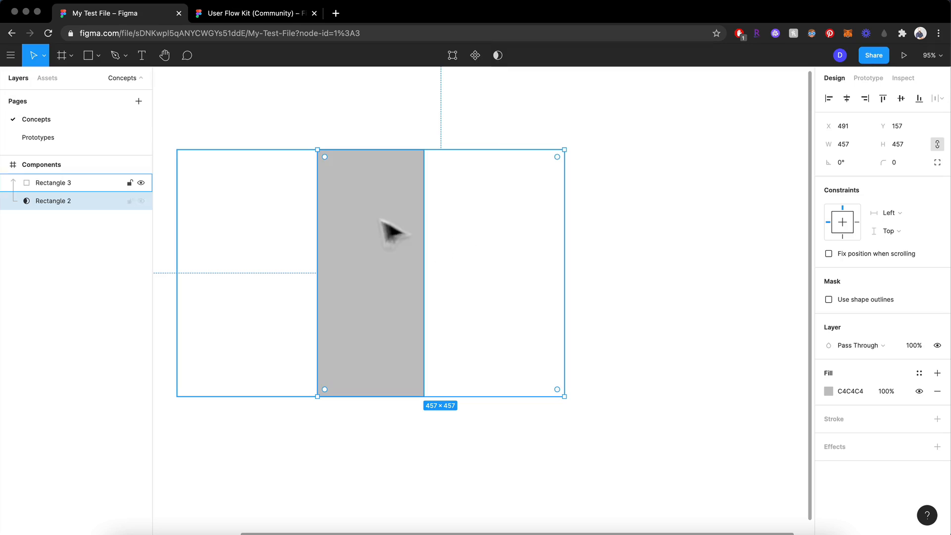
- Reposition the mask, Rectangle 2, and then the masked square, Rectangle 3, to change the portion that shows
left_click(67, 203)
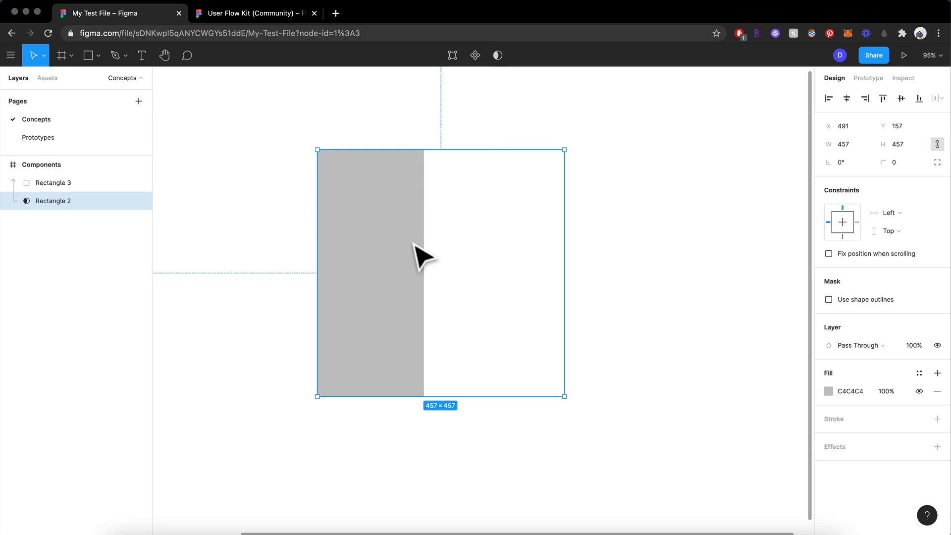
left_click_drag(415, 245, 363, 332)
left_click(66, 183)
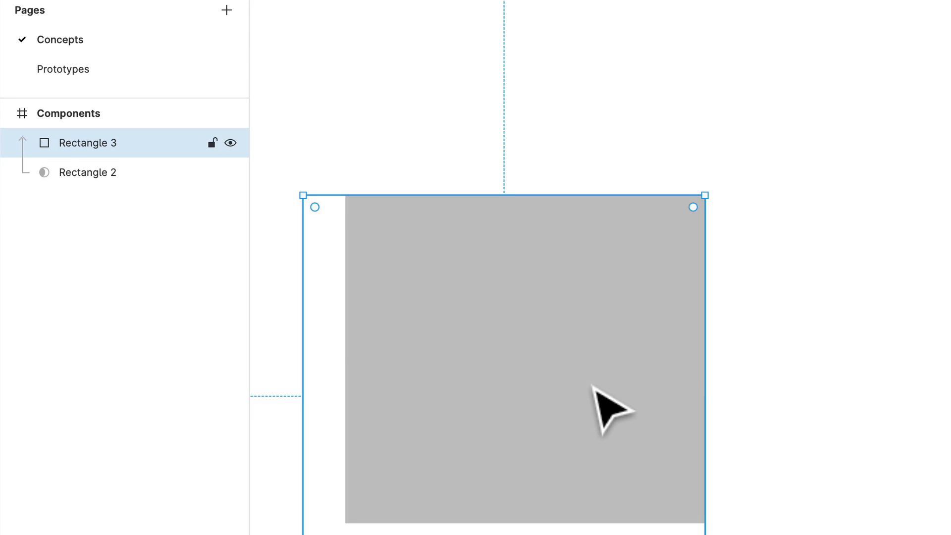
left_click_drag(593, 386, 745, 312)
left_click(916, 416)
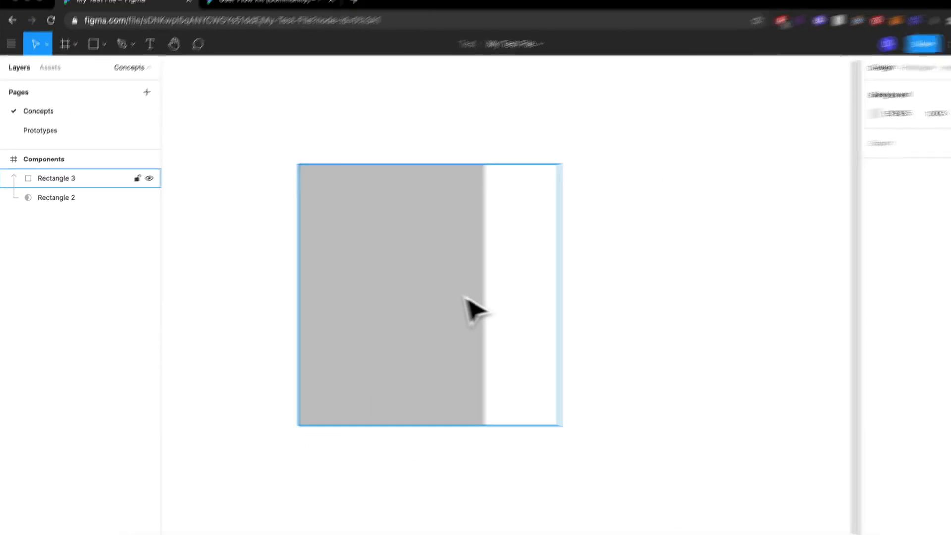
- Delete the masked square and its mask from the Components frame
left_click(464, 299)
key("Delete")
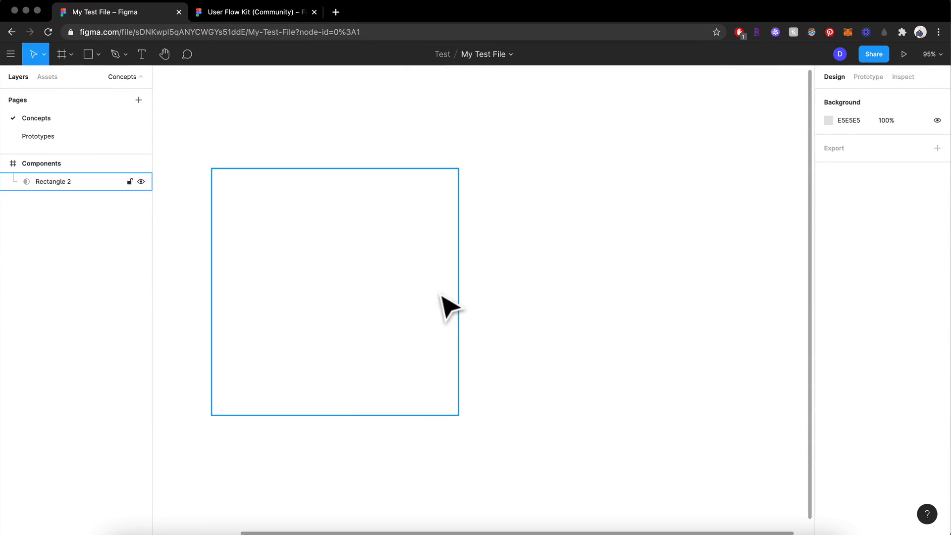
left_click(448, 315)
key("Delete")
left_click(454, 286)
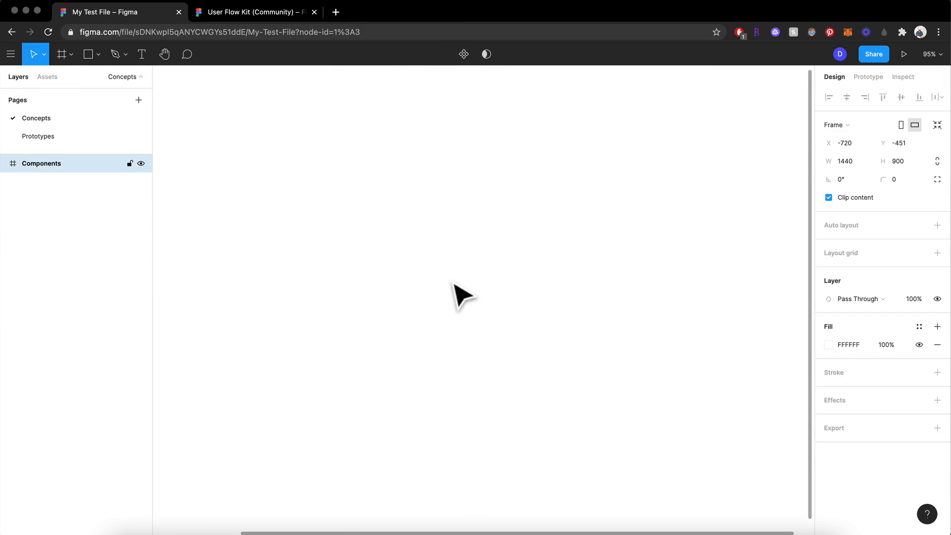
- Draw a 299 × 299 square in the Components frame and place a copy overlapping its upper-right corner
key("r")
mouse_move(276, 133)
left_mouse_down()
mouse_move(429, 300)
mouse_move(436, 293)
left_mouse_up()
mouse_move(378, 237)
left_mouse_down()
mouse_move(545, 225)
mouse_move(490, 132)
mouse_move(450, 127)
mouse_move(420, 145)
left_mouse_up()
left_click_drag(562, 357, 357, 186)
left_click_drag(469, 181, 477, 284)
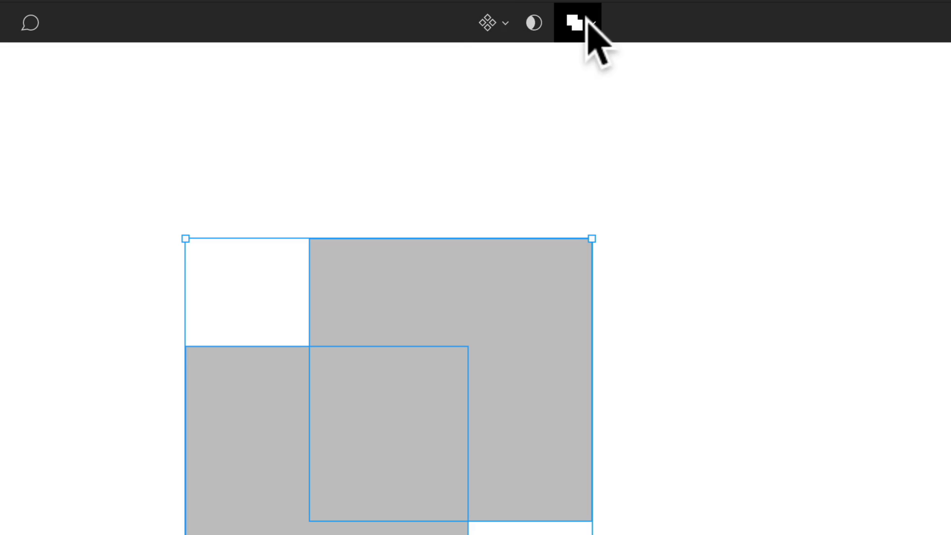
left_click(472, 187)
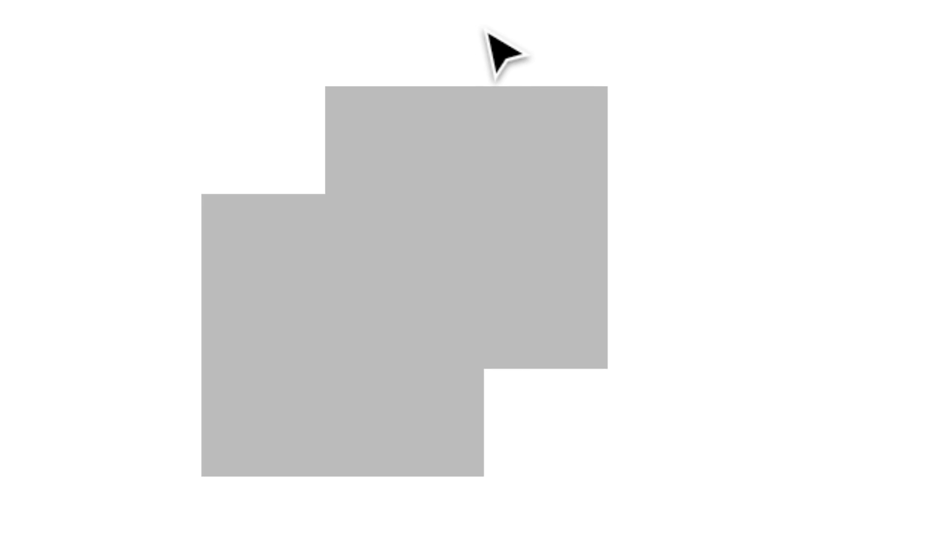
- Add a third overlapping copy below the two squares and combine all three with Union selection
left_click(554, 206)
left_click_drag(554, 207, 490, 405)
left_click_drag(678, 350, 277, 268)
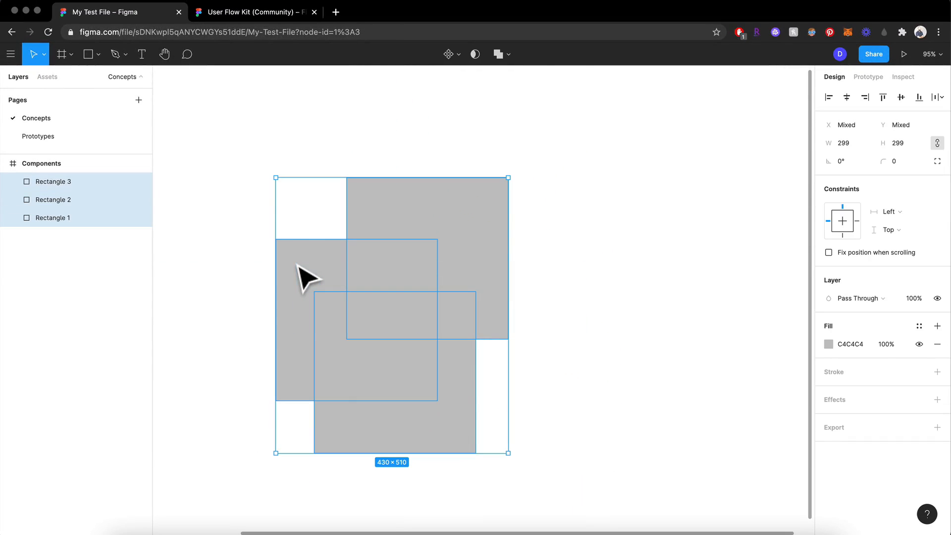
left_click_drag(642, 358, 272, 241)
left_click(509, 55)
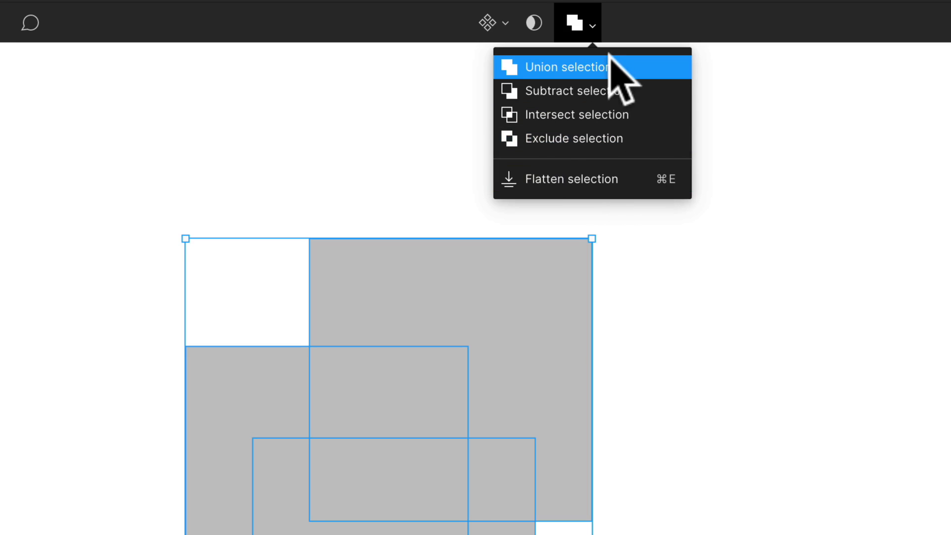
left_click(610, 69)
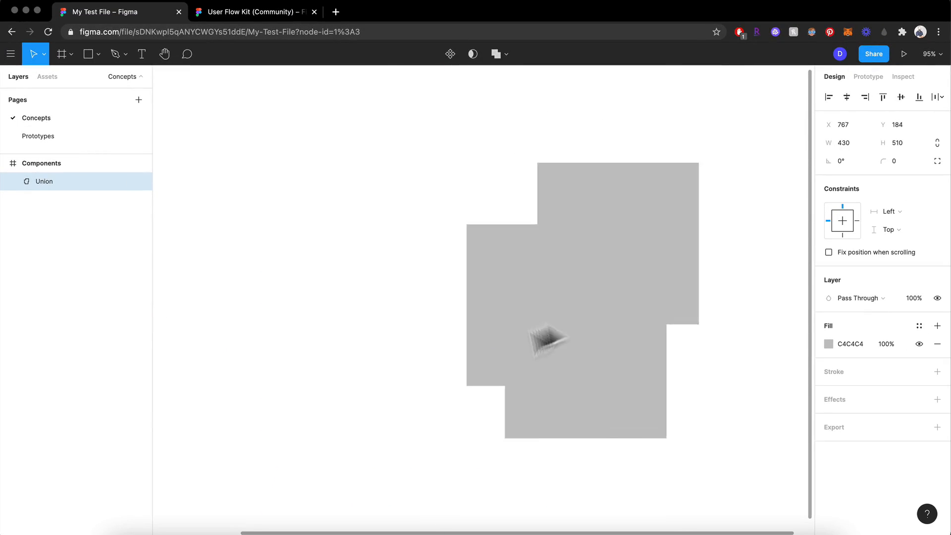
- Move Rectangle 2 inside the union to the right, clear of the other two squares
left_click_drag(542, 329, 423, 278)
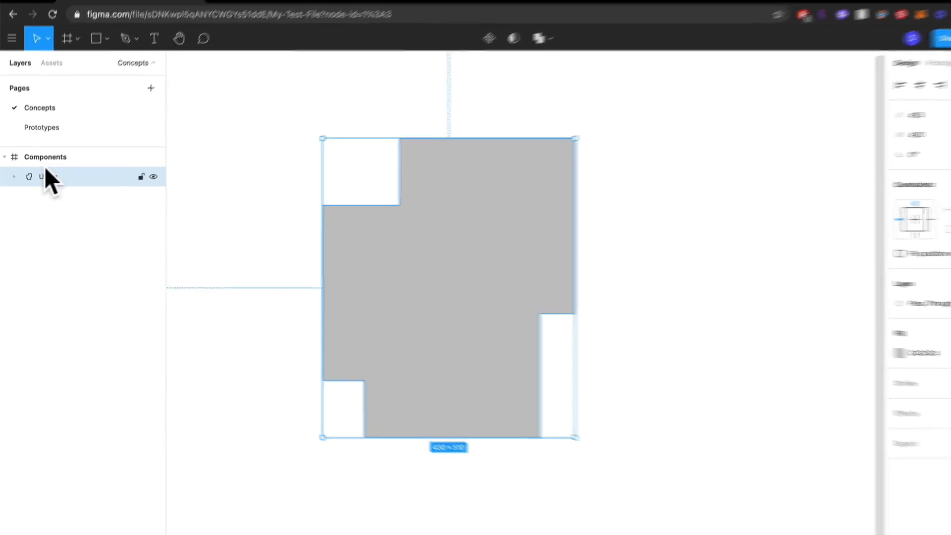
double_click(510, 299)
left_click(511, 240)
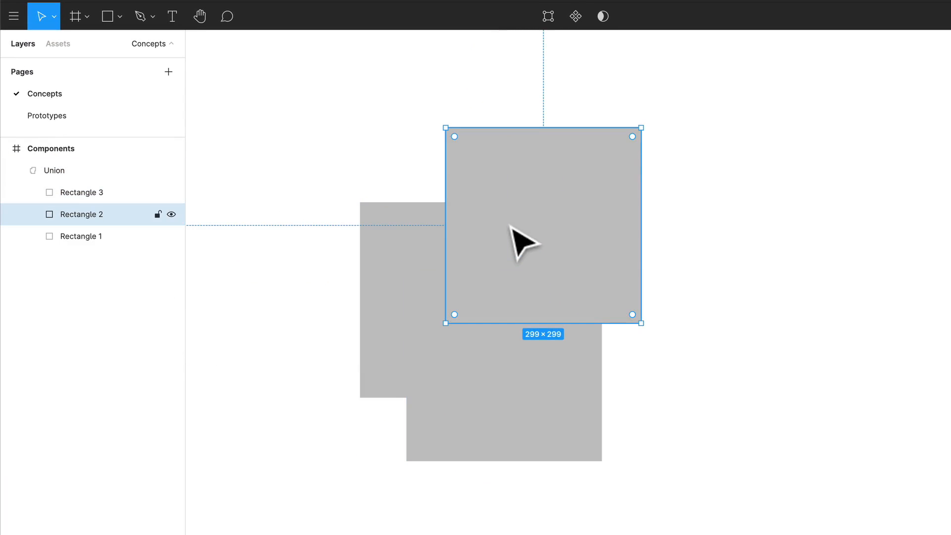
left_click_drag(511, 239, 800, 233)
left_click(608, 88)
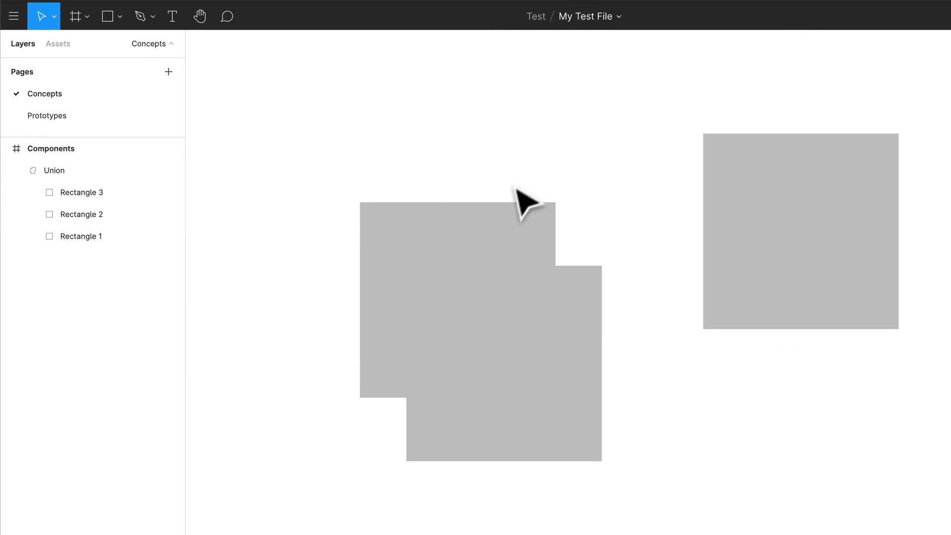
left_click(55, 170)
left_click_drag(515, 293, 448, 275)
- Undo the moves so that Rectangle 2 overlaps the other squares in the union again
key("super+z")
key("super+z")
key("super+z")
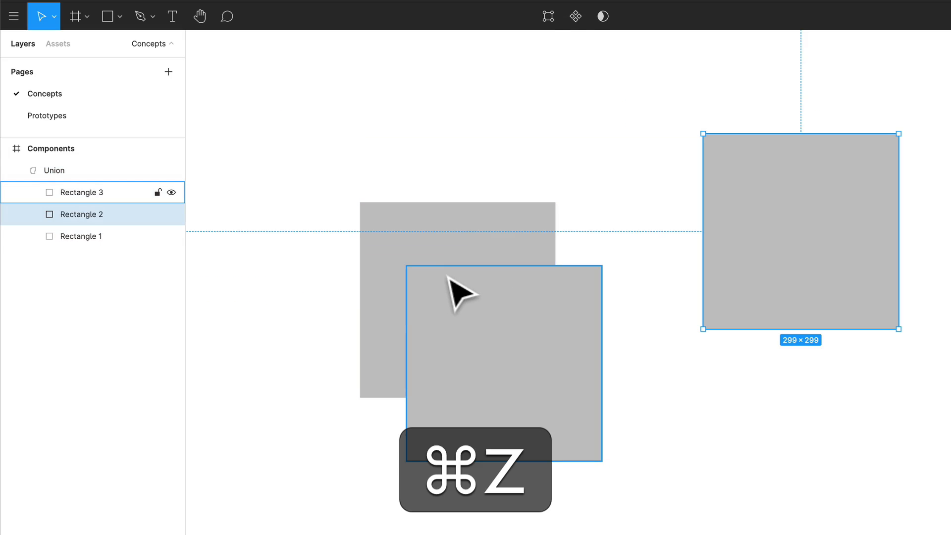
key("super+z")
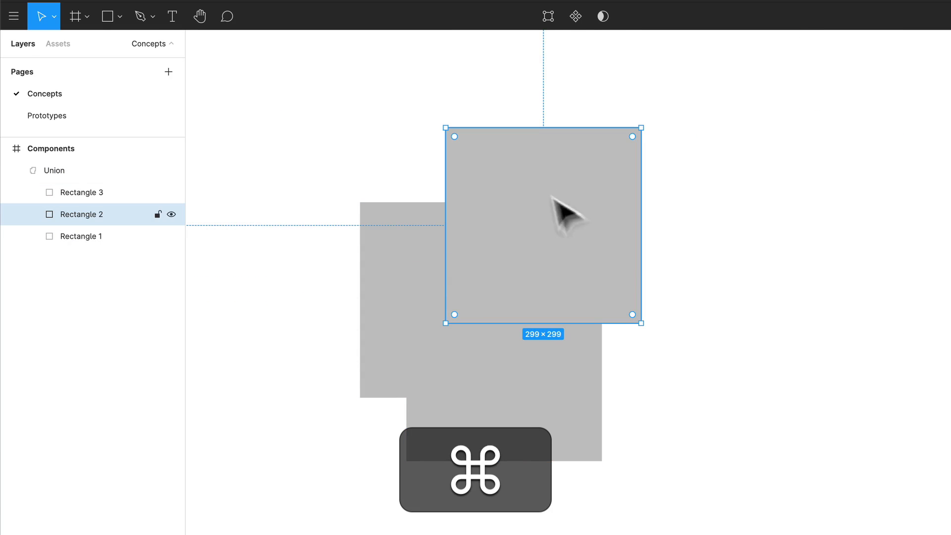
- Undo the moves and the union to get back to three separate overlapping rectangles, and select all three
left_click(698, 312)
key("super+z")
key("super+z")
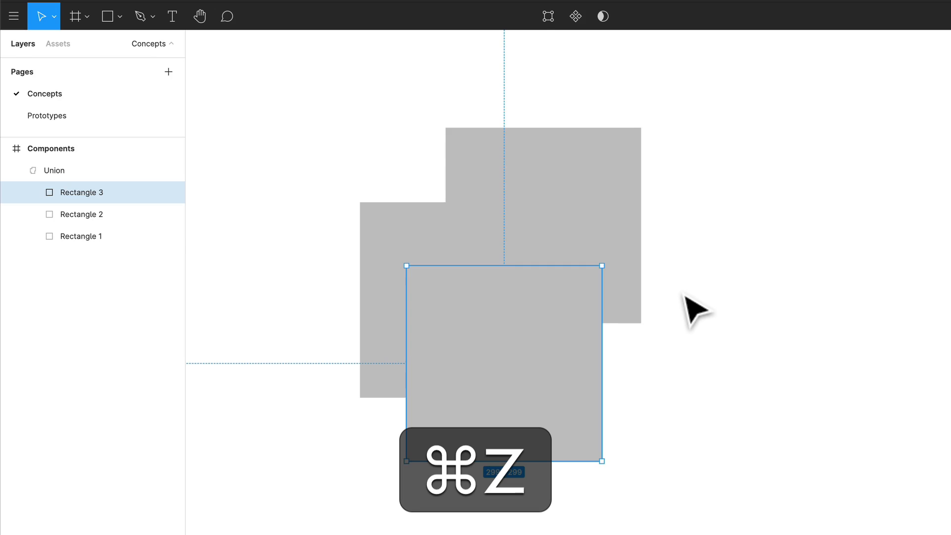
key("super+z")
key("super+z")
key("super+z")
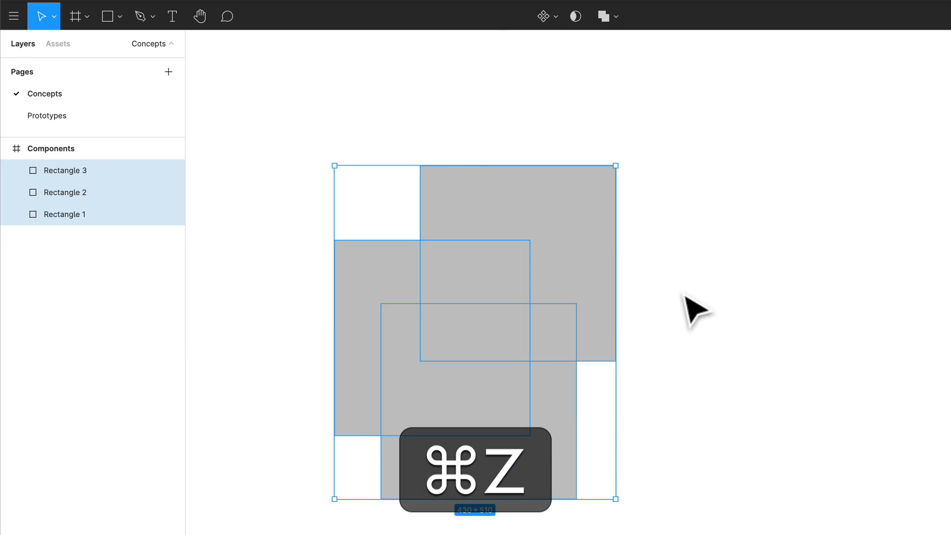
left_click(730, 384)
left_click_drag(719, 395, 396, 212)
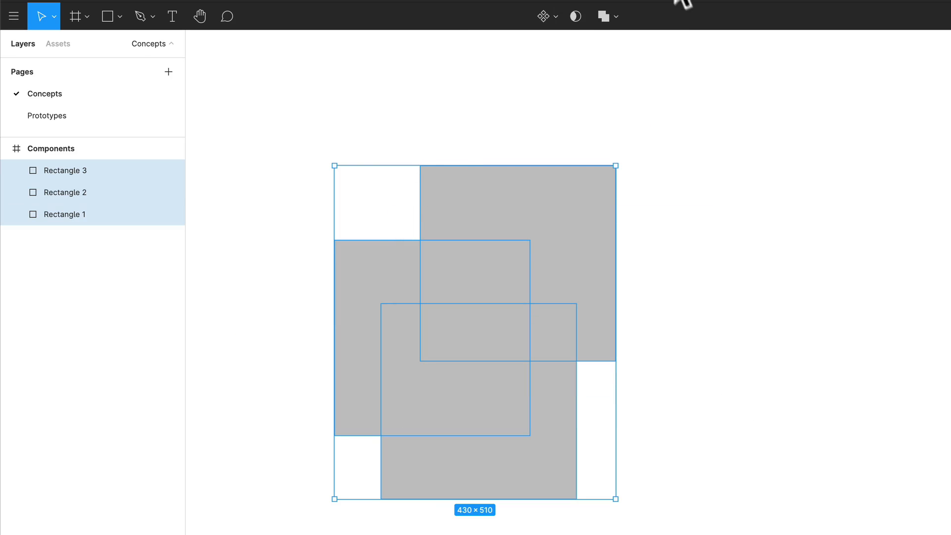
- Try the Subtract and Intersect boolean operations on the three overlapping rectangles
left_click(614, 17)
left_click(606, 62)
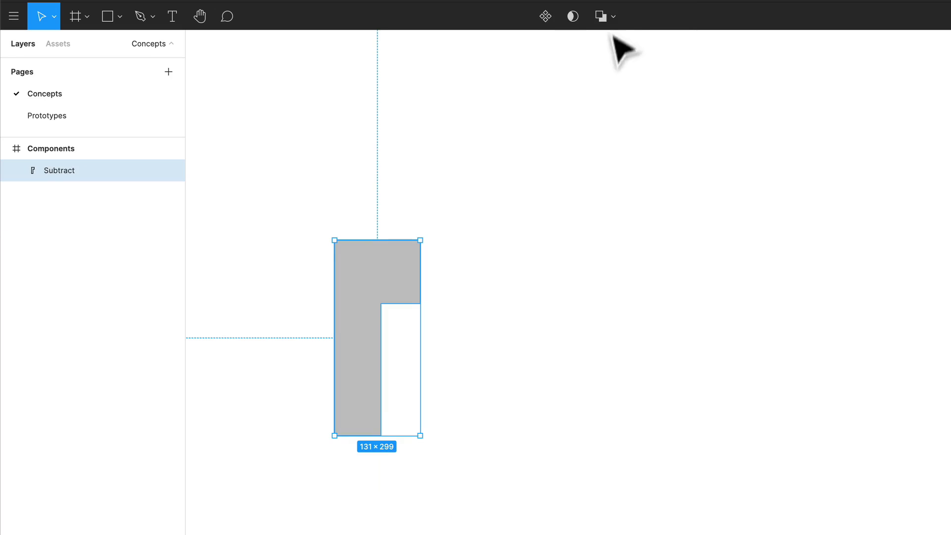
left_click(606, 19)
left_click(606, 79)
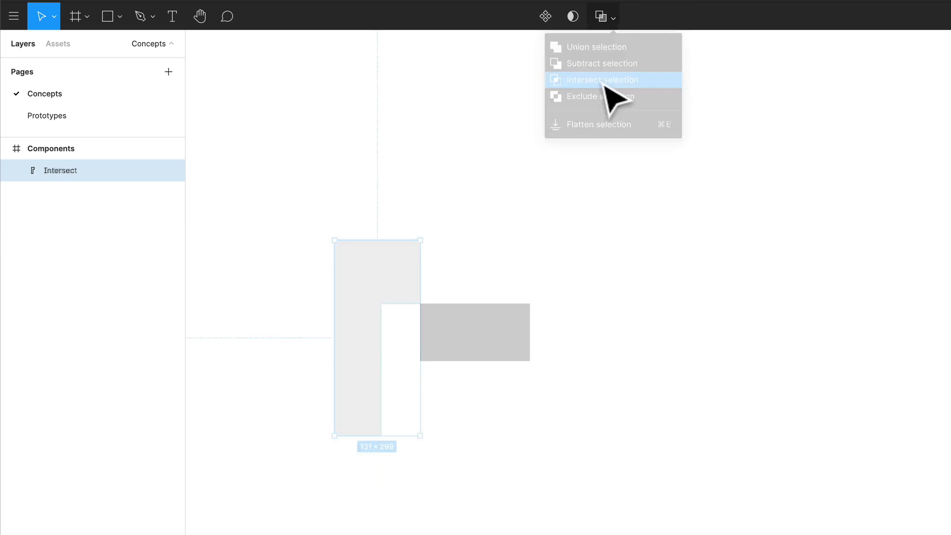
- Change the three rectangles' boolean combination to Exclude selection
left_click(608, 20)
left_click(612, 95)
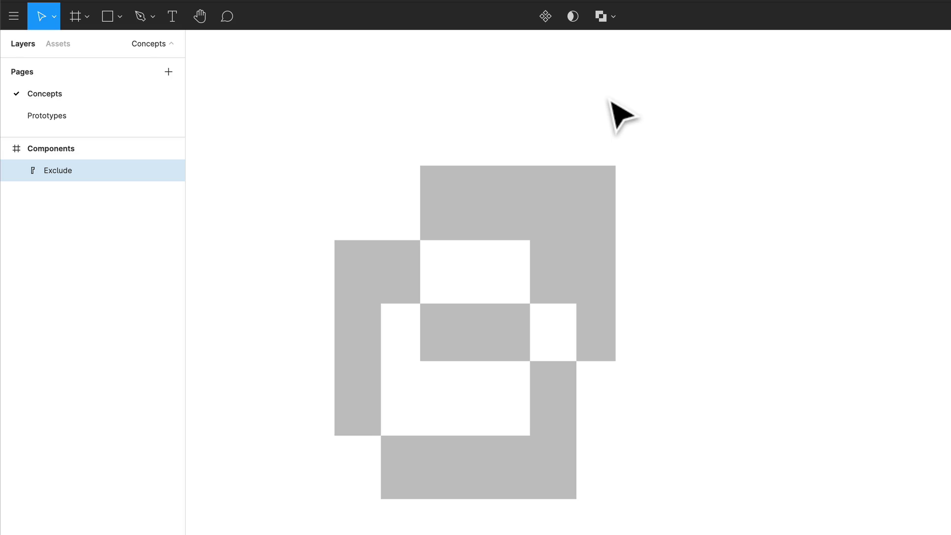
left_click(615, 19)
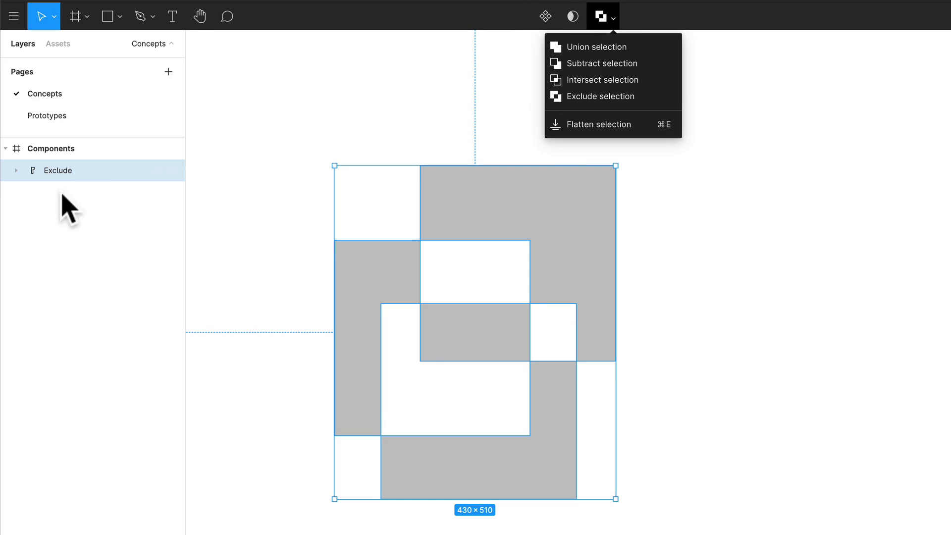
- Inside the Exclude group, move Rectangle 2 slightly up and to the right so that it still overlaps the other squares
left_click(463, 344)
double_click(462, 344)
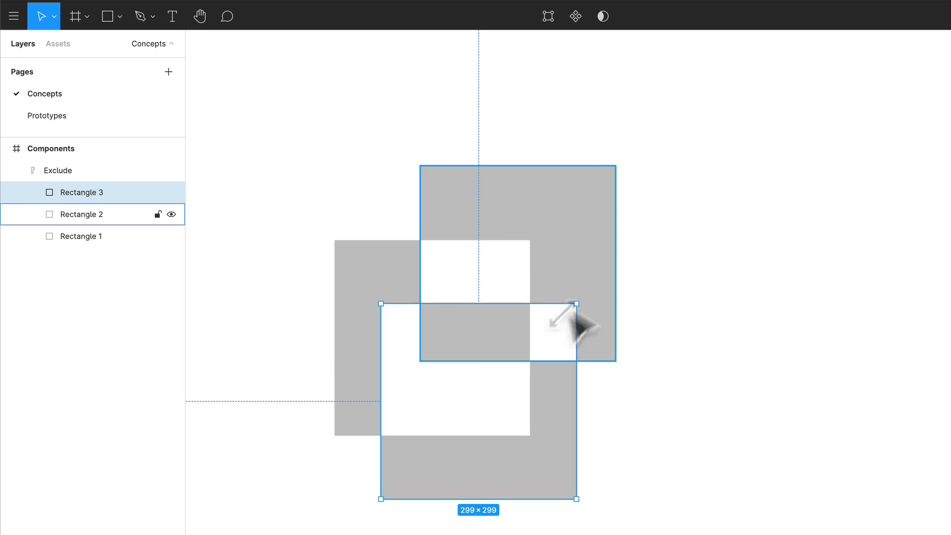
double_click(515, 229)
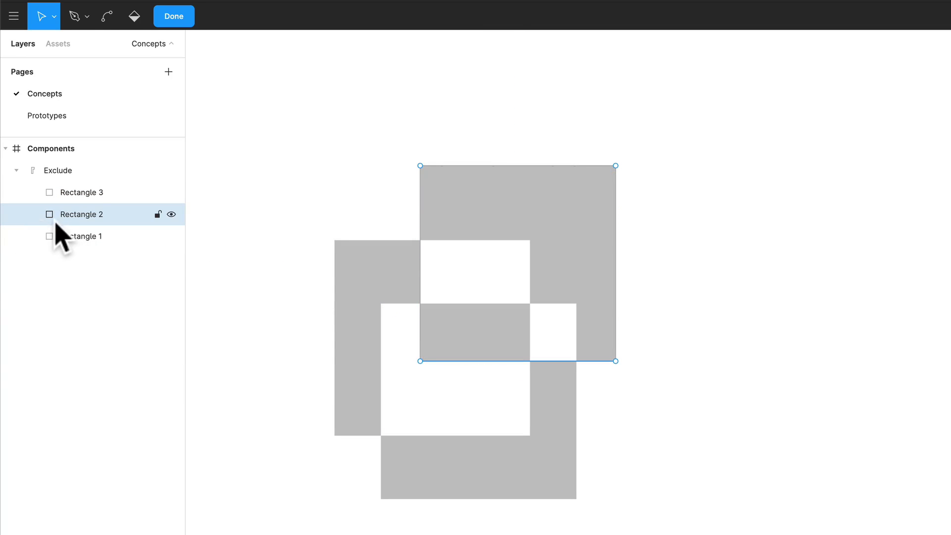
key("Escape")
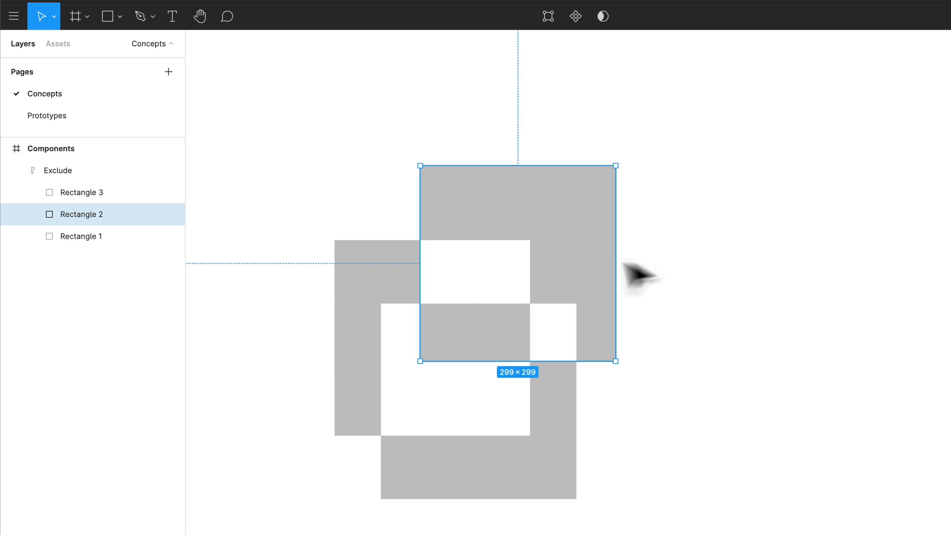
mouse_move(625, 264)
left_mouse_down()
mouse_move(671, 237)
mouse_move(555, 269)
mouse_move(599, 236)
mouse_move(628, 248)
left_mouse_up()
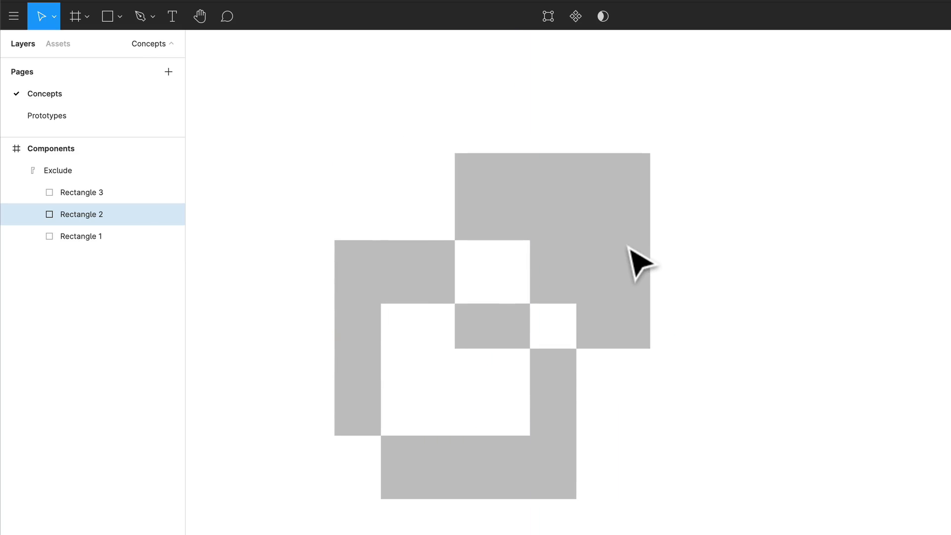
- Move Rectangle 3 up and left within the Exclude group, and Rectangle 1 upward so that it overlaps both other squares
left_click_drag(519, 480, 471, 438)
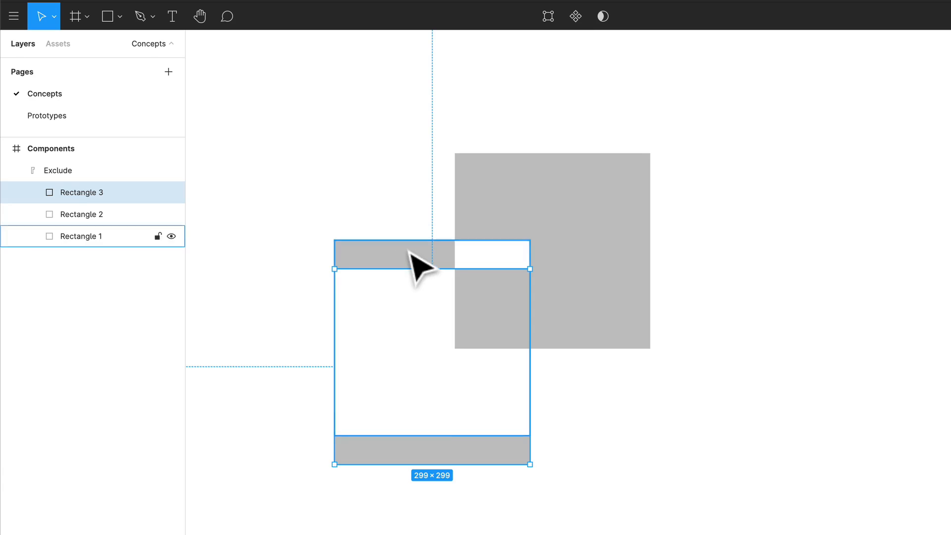
left_click_drag(410, 250, 382, 132)
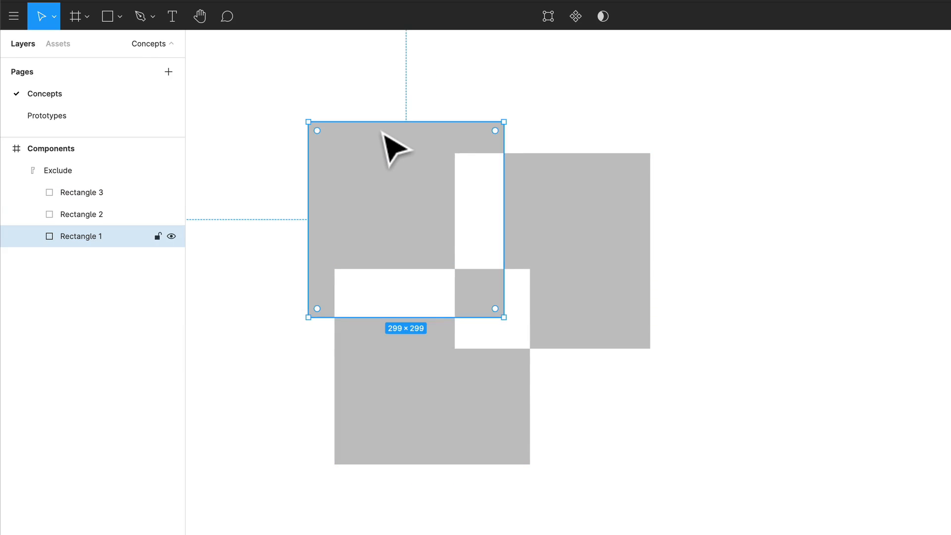
left_click(777, 243)
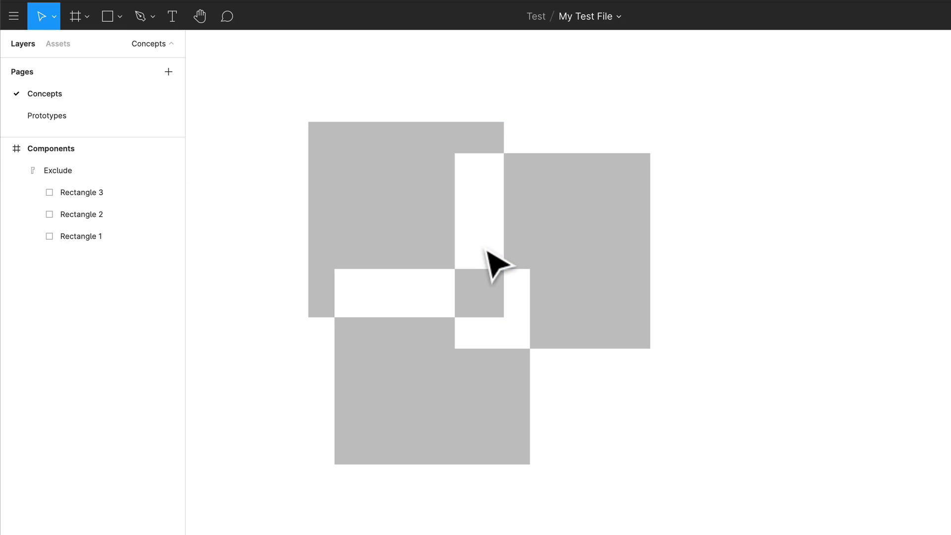
- Flatten the whole Exclude group into a single vector shape
left_click(543, 218)
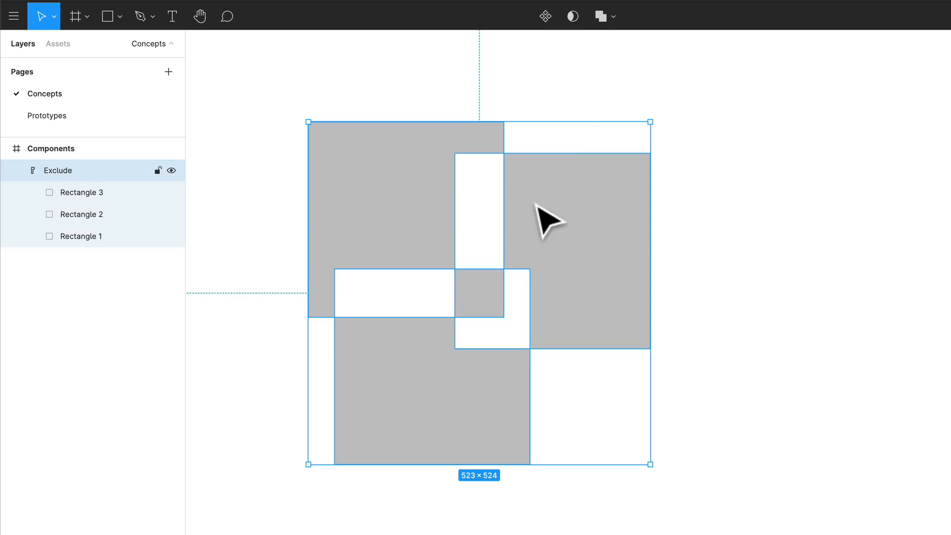
left_click(609, 16)
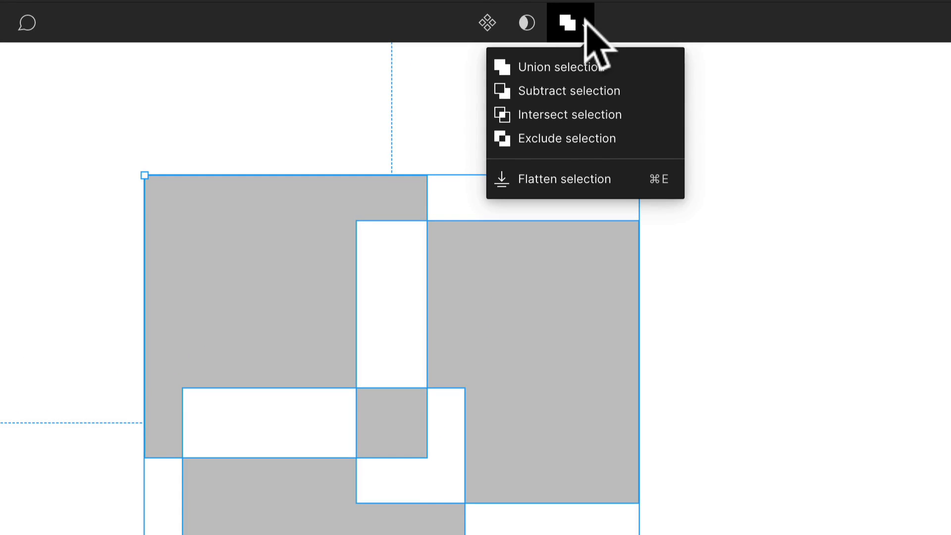
left_click(602, 179)
- Edit the flattened shape's points, pulling two corners of the L-shaped white gap deep into the right and bottom squares
double_click(530, 396)
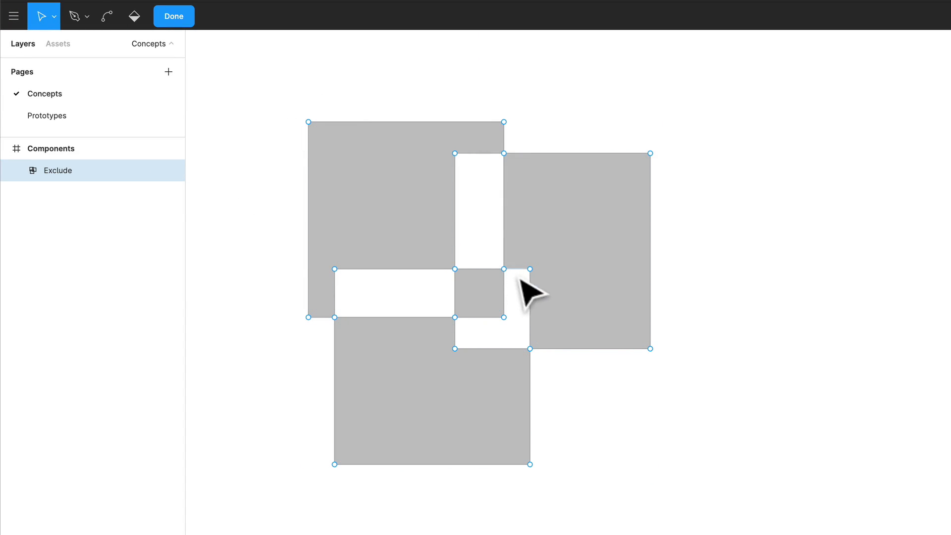
mouse_move(533, 275)
left_mouse_down()
mouse_move(609, 218)
mouse_move(513, 330)
left_mouse_up()
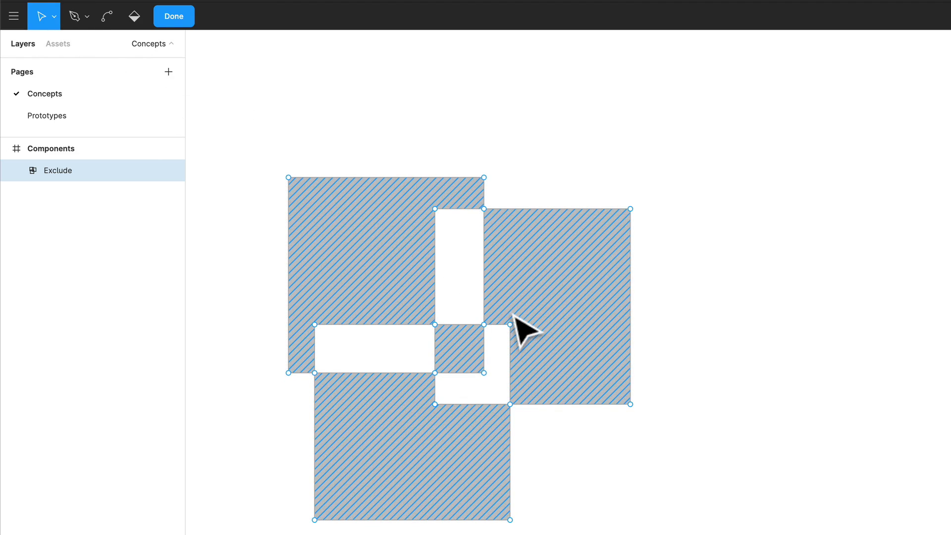
left_click_drag(510, 325, 598, 266)
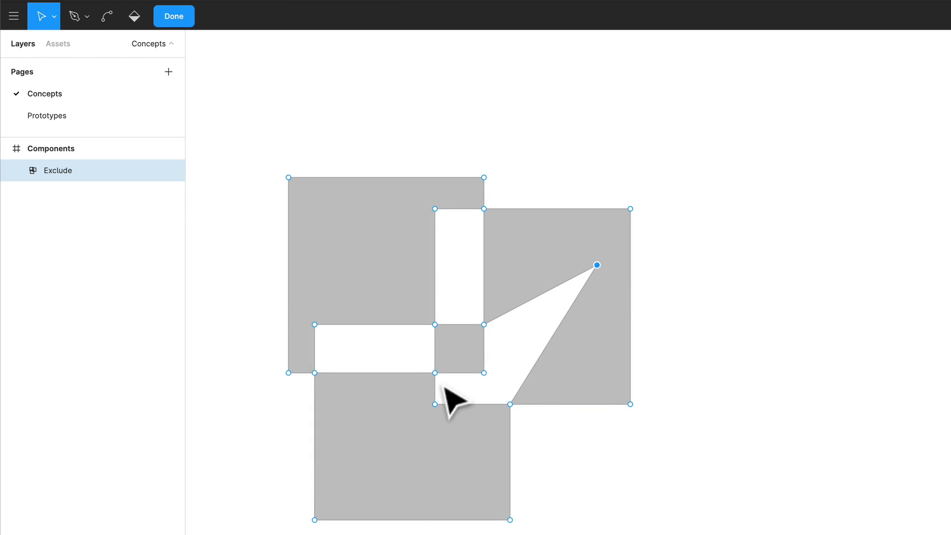
left_click_drag(435, 404, 333, 417)
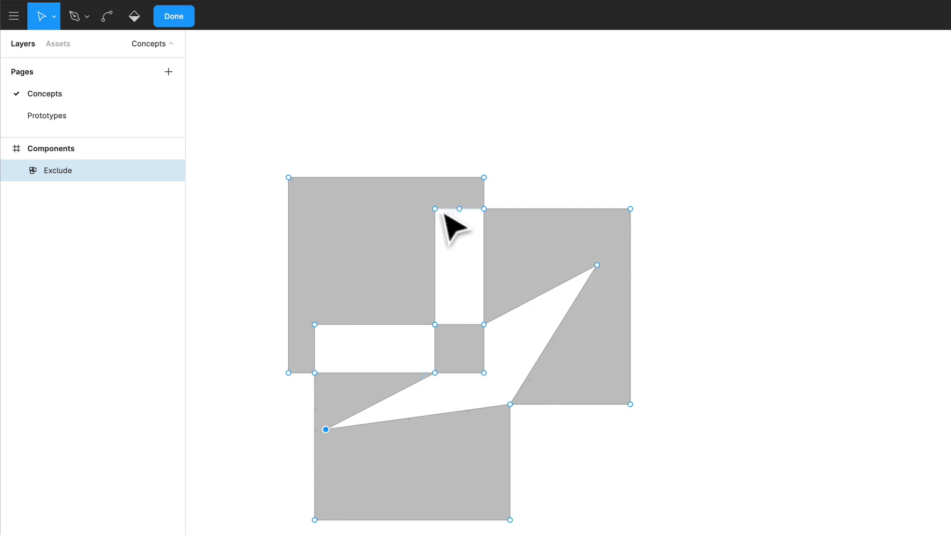
- Pull one corner point of each white gap toward the upper-left square's outer corner, and shift the whole shape slightly up and right
left_click_drag(440, 213, 323, 213)
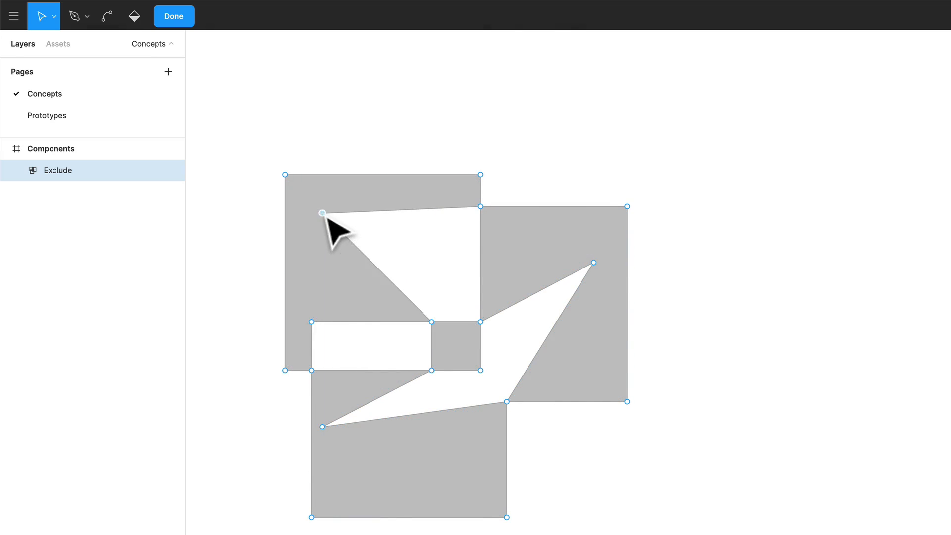
left_click_drag(311, 322, 311, 232)
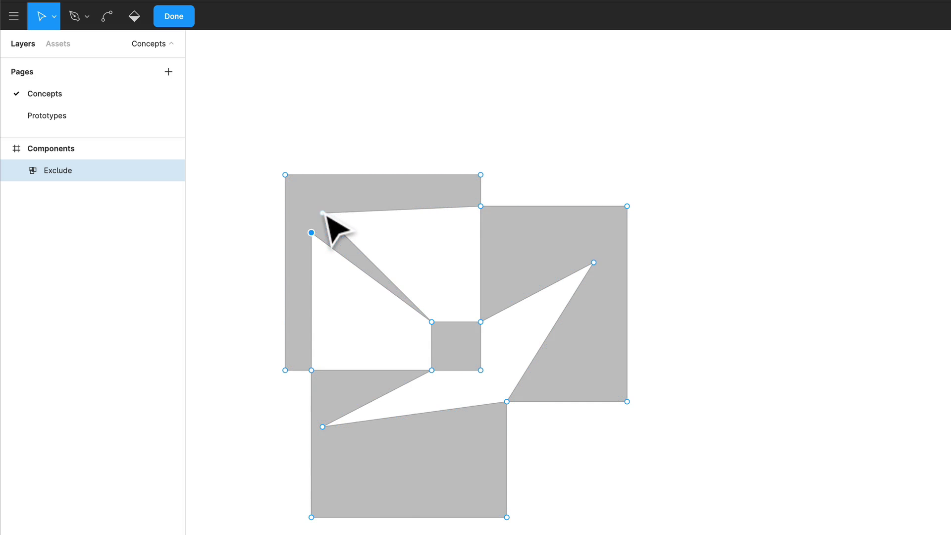
left_click_drag(325, 221, 349, 203)
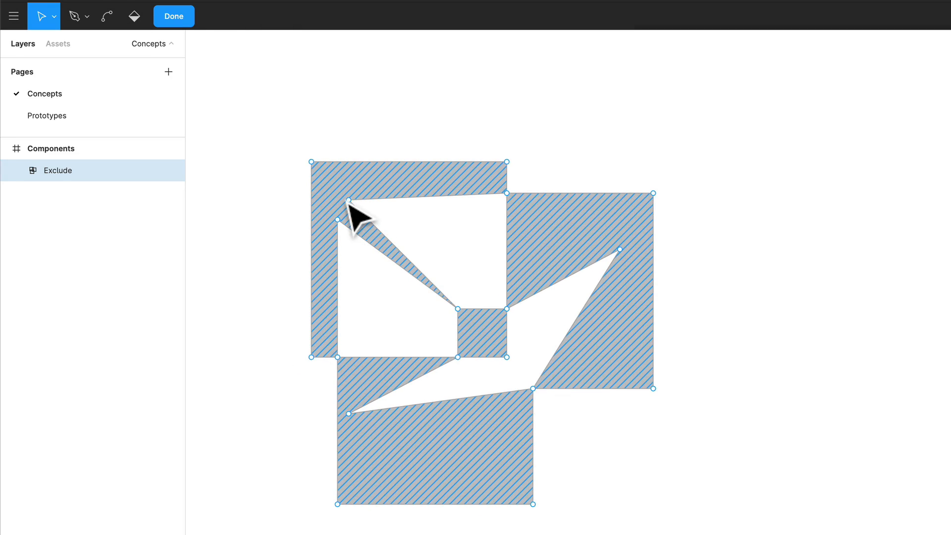